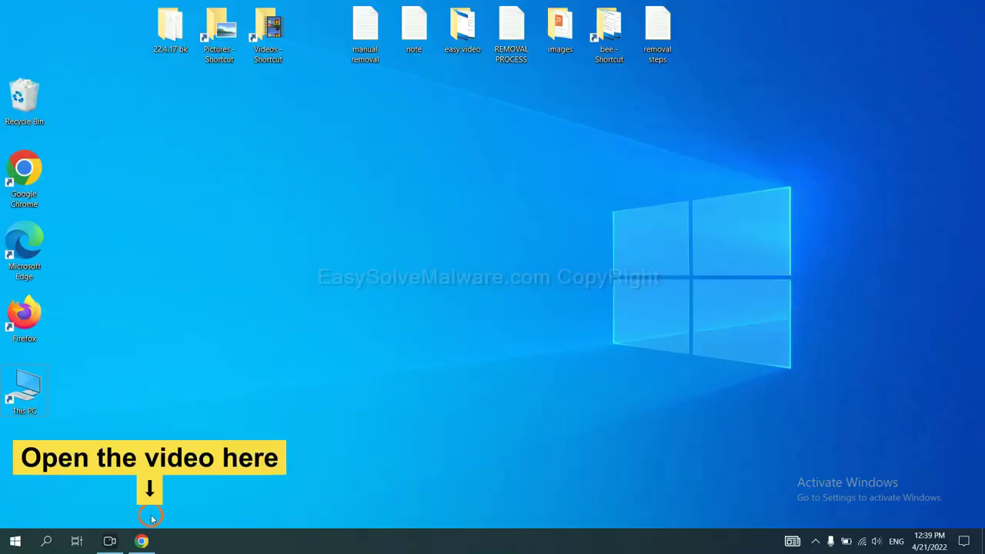
Switch to Chrome and download SpyHunter for Windows from the easysolvemalware.com page.
{"action": "left_click", "coordinate": [146, 541]}
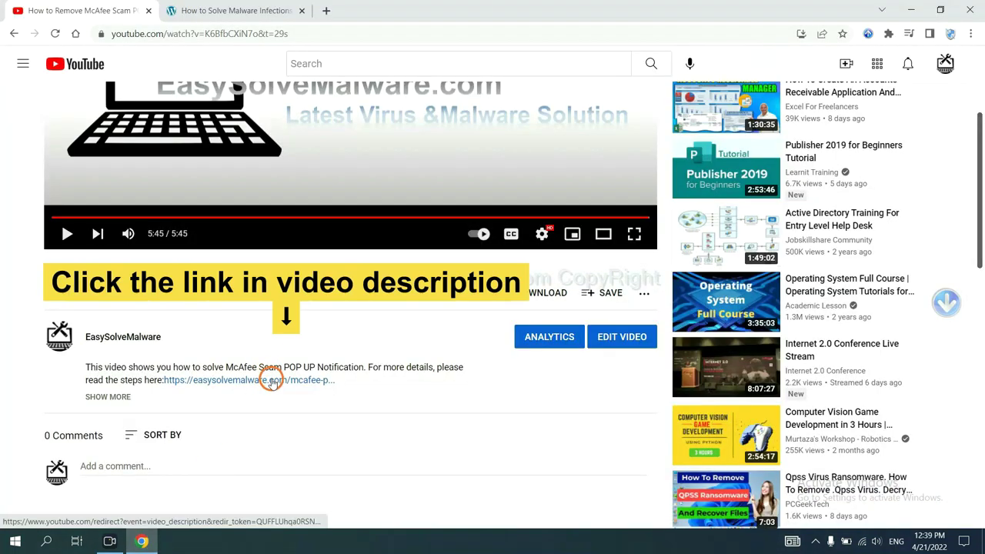
{"action": "left_click", "coordinate": [254, 10]}
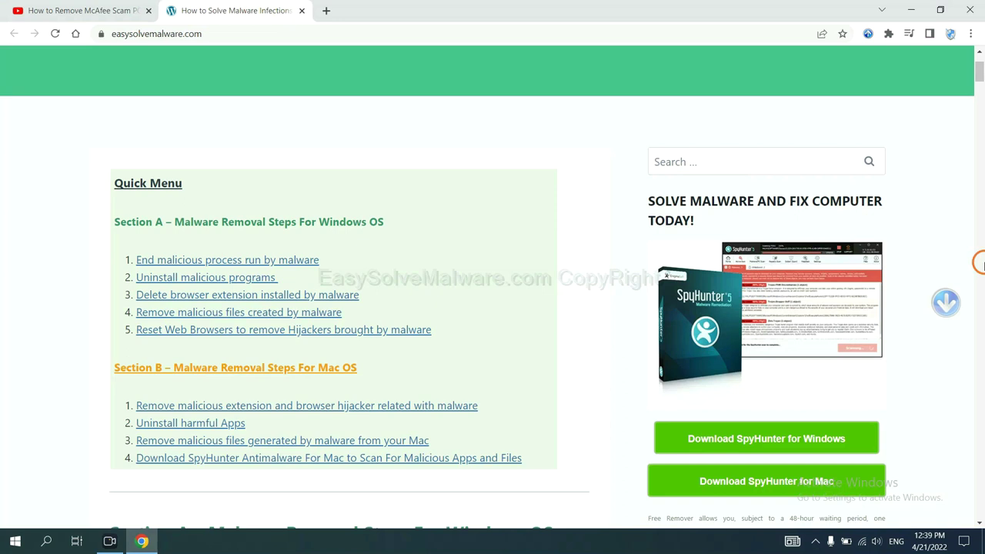
{"action": "scroll", "coordinate": [979, 262], "scroll_direction": "down", "scroll_amount": 3}
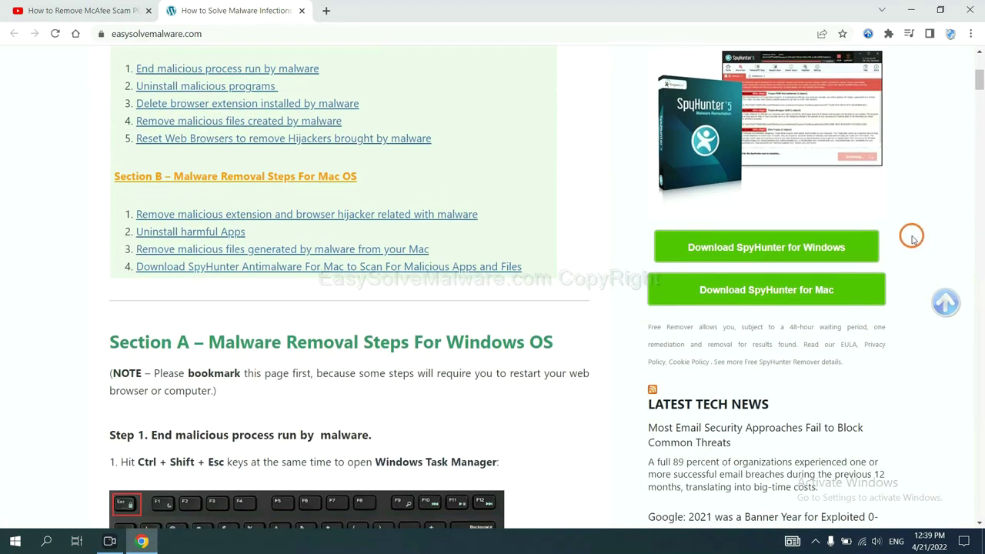
{"action": "left_click", "coordinate": [836, 245]}
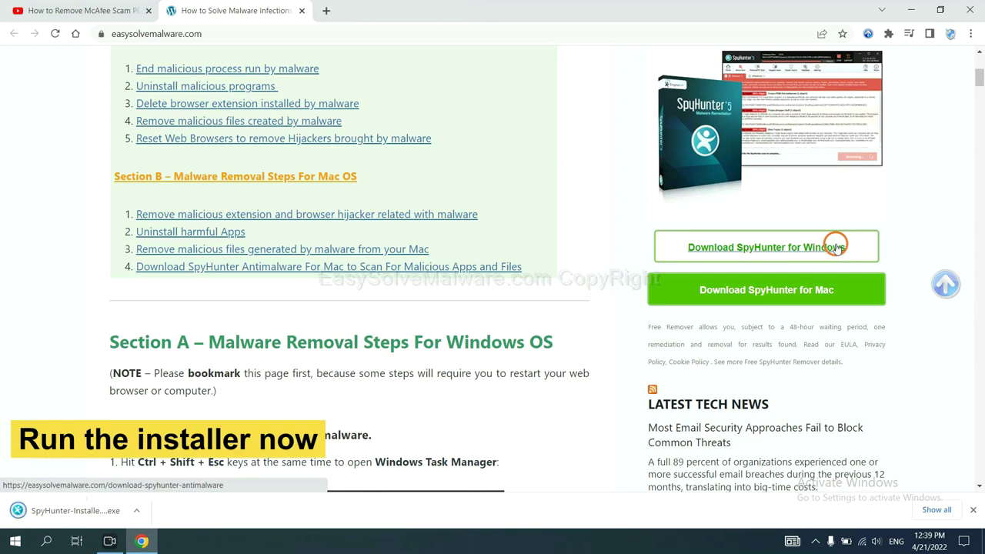
Run the downloaded SpyHunter 5 installer in English, accept the EULA and Privacy Policy, and finish the setup.
{"action": "left_click", "coordinate": [62, 511]}
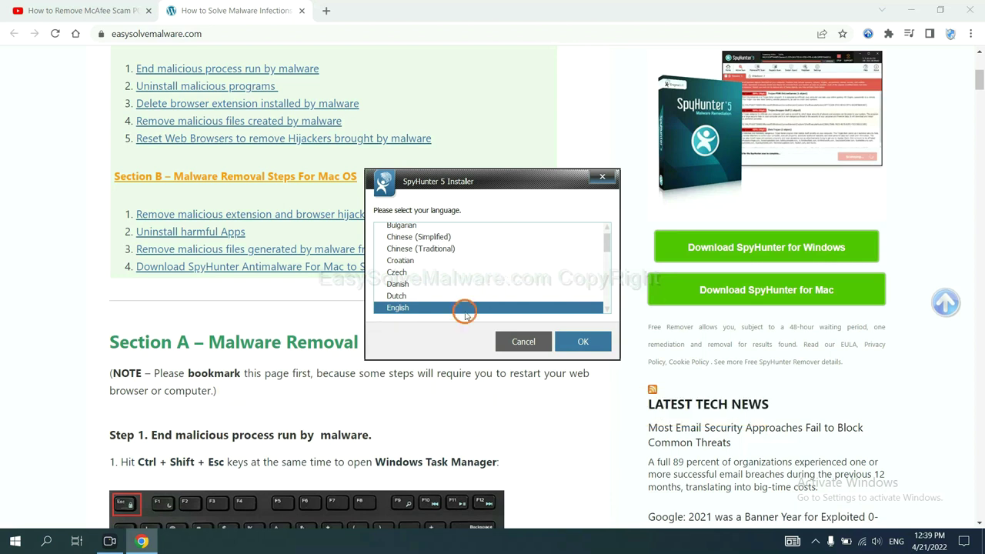
{"action": "left_click", "coordinate": [570, 341]}
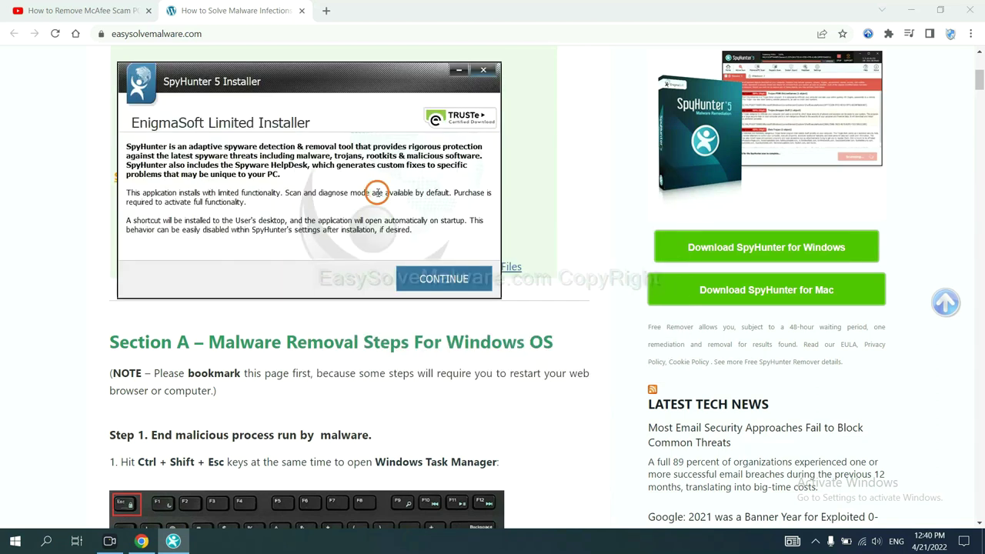
{"action": "left_click", "coordinate": [423, 280]}
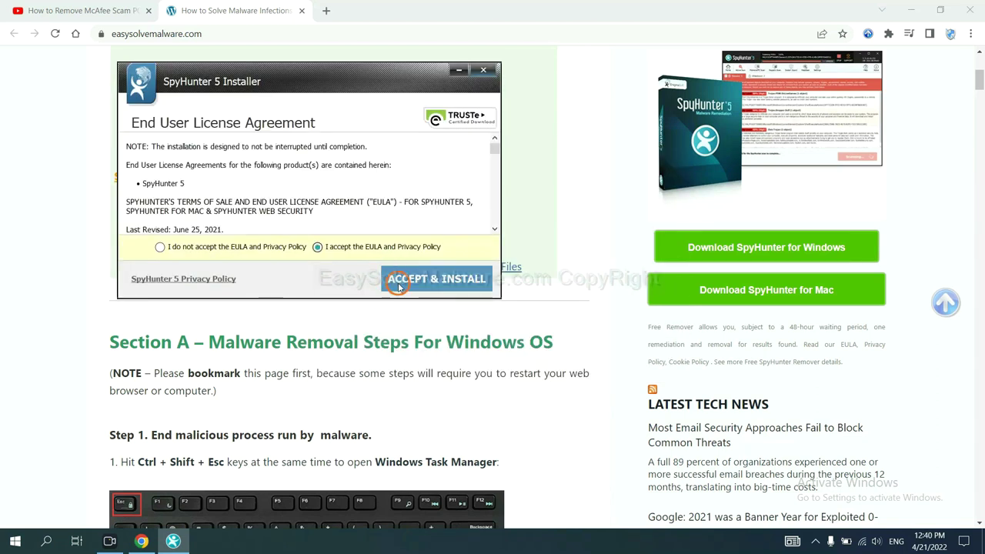
{"action": "left_click", "coordinate": [399, 286]}
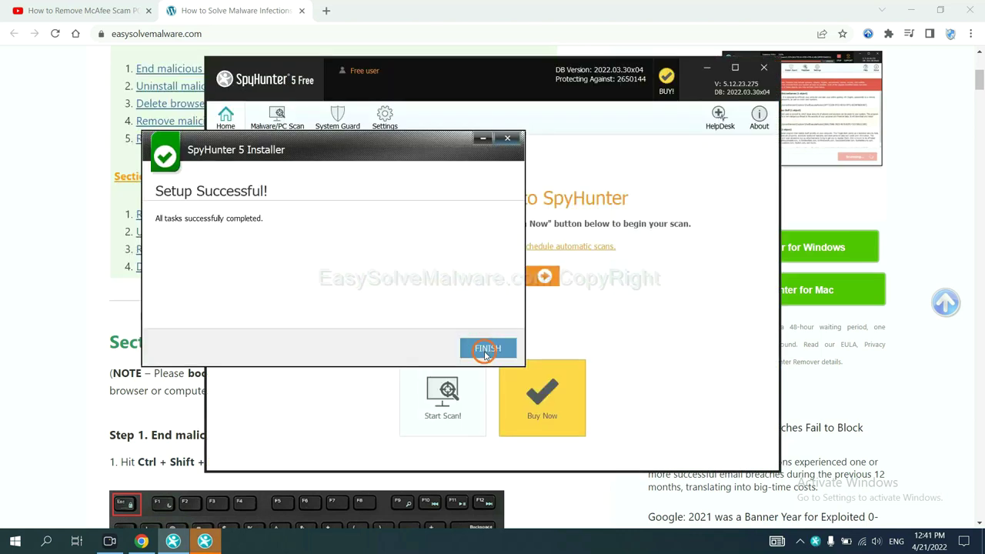
{"action": "left_click", "coordinate": [486, 348]}
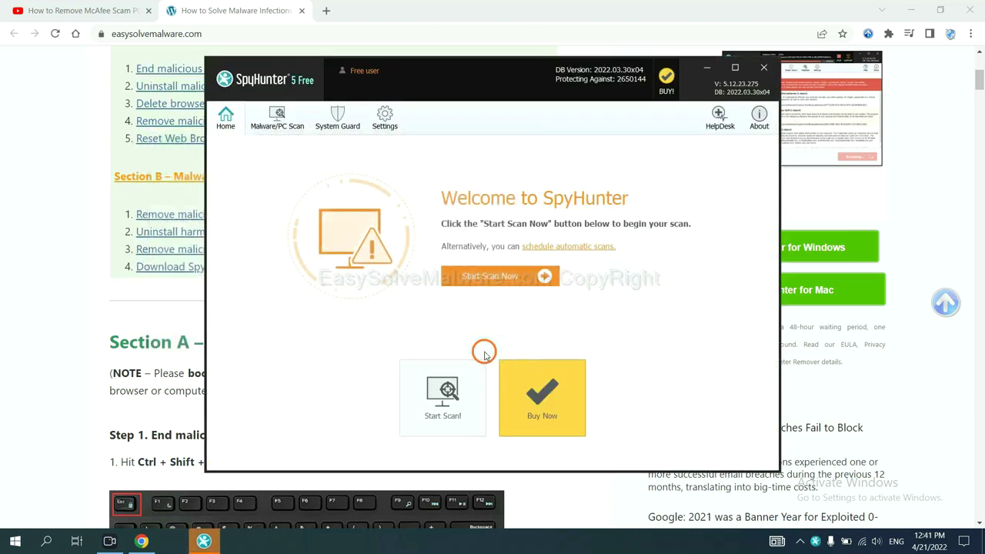
Start a SpyHunter scan and continue past the unknown objects, leaving remove360.bat set to Disable.
{"action": "left_click", "coordinate": [486, 282]}
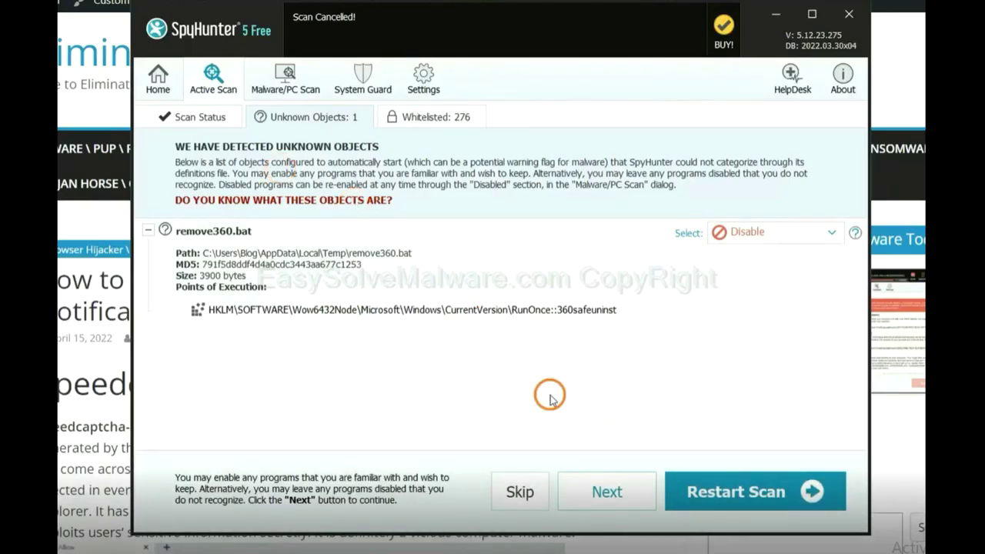
{"action": "left_click", "coordinate": [606, 493]}
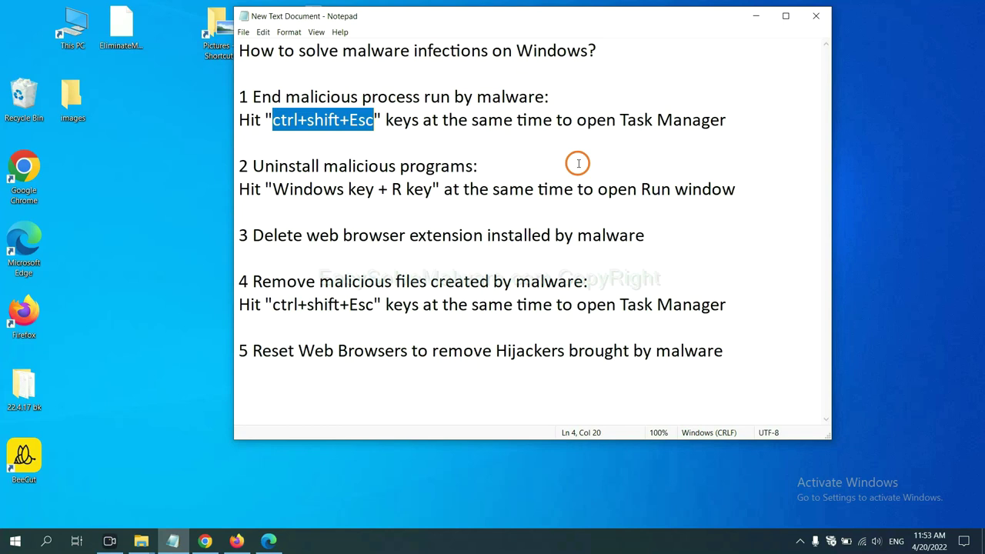
Highlight the key combination under item 1 of the Notepad instructions and open Task Manager.
{"action": "left_click", "coordinate": [352, 122]}
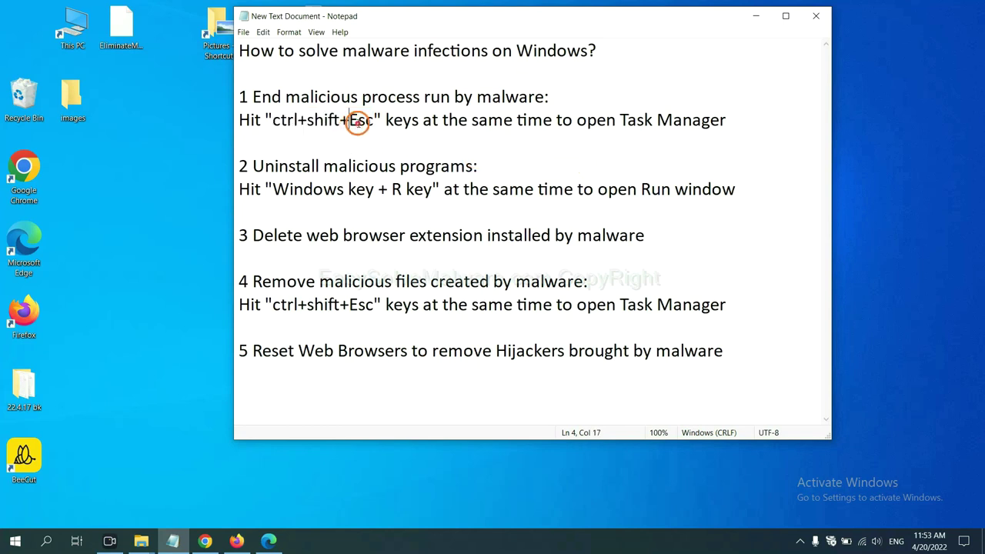
{"action": "left_click_drag", "start_coordinate": [373, 122], "coordinate": [275, 123]}
{"action": "key", "text": "ctrl+shift+Escape"}
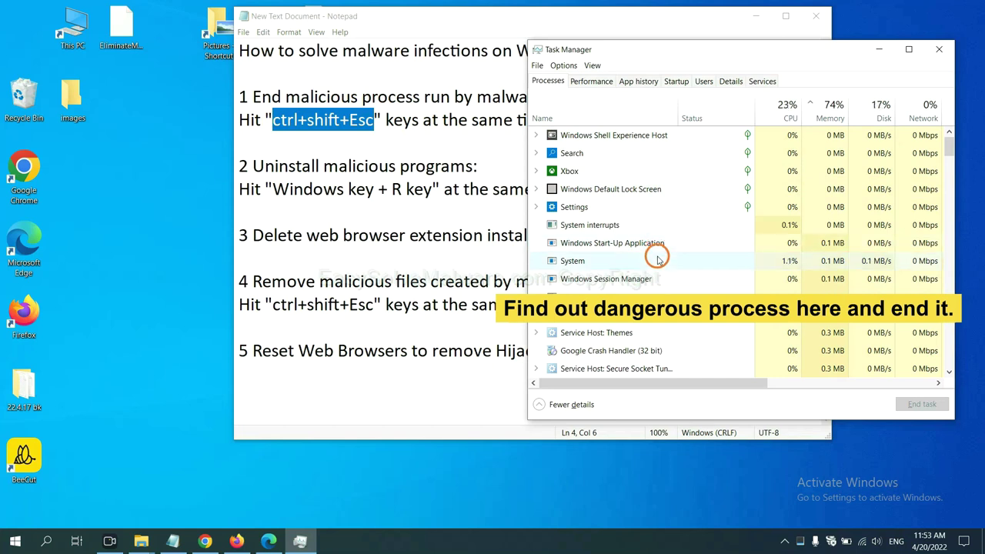
Select the Usermode Font Driver Host process in Task Manager as the example to end, and close Task Manager.
{"action": "left_click", "coordinate": [658, 260]}
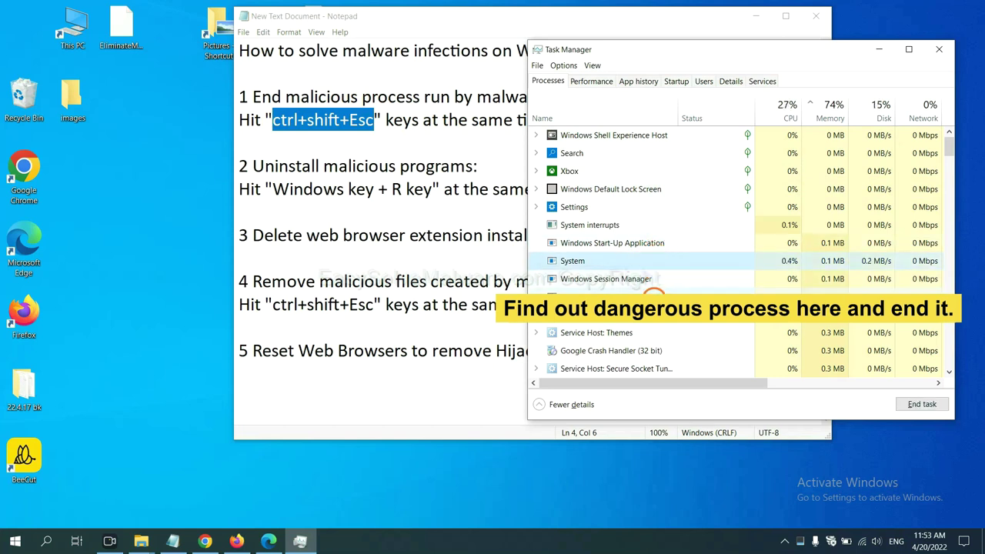
{"action": "left_click", "coordinate": [655, 297]}
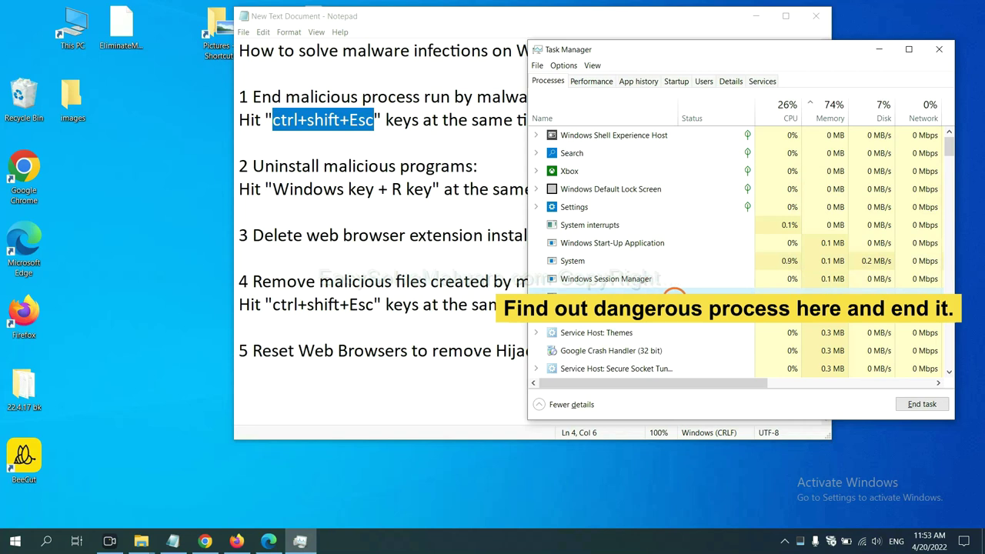
{"action": "left_click", "coordinate": [930, 405]}
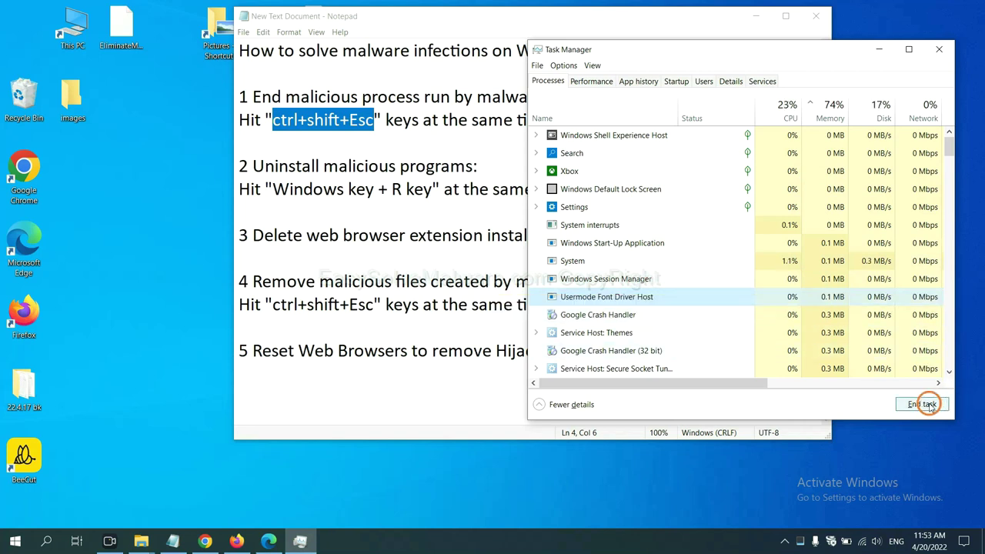
{"action": "left_click", "coordinate": [933, 51]}
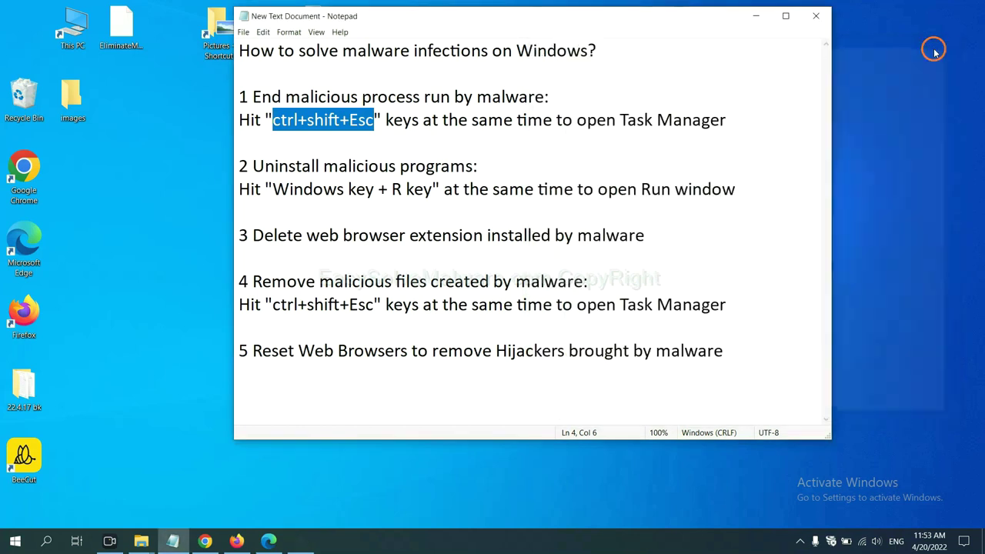
Highlight the key combination under item 2 of the Notepad instructions and open the Run window beside the text.
{"action": "left_click", "coordinate": [238, 212]}
{"action": "left_click", "coordinate": [450, 186]}
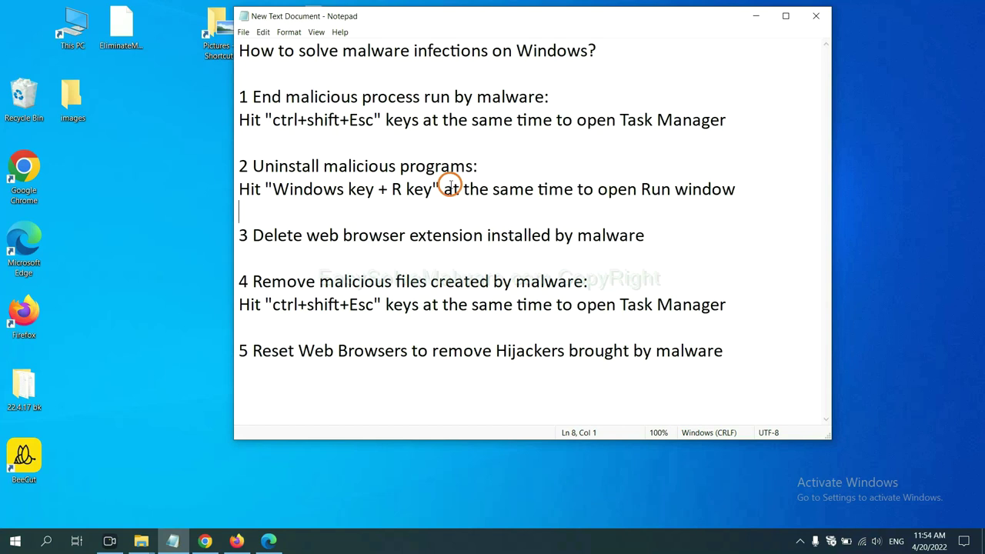
{"action": "left_click_drag", "start_coordinate": [271, 191], "coordinate": [429, 198]}
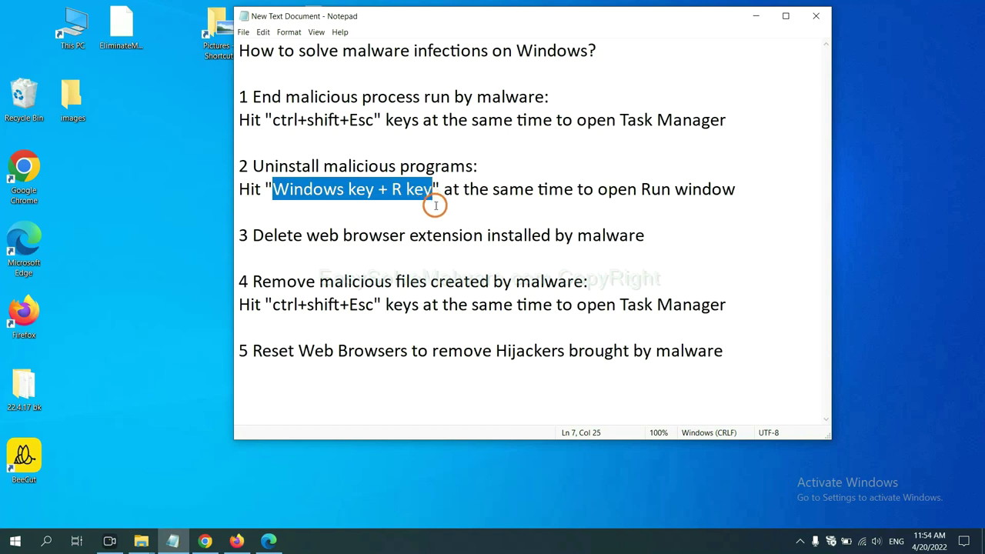
{"action": "key", "text": "super+r"}
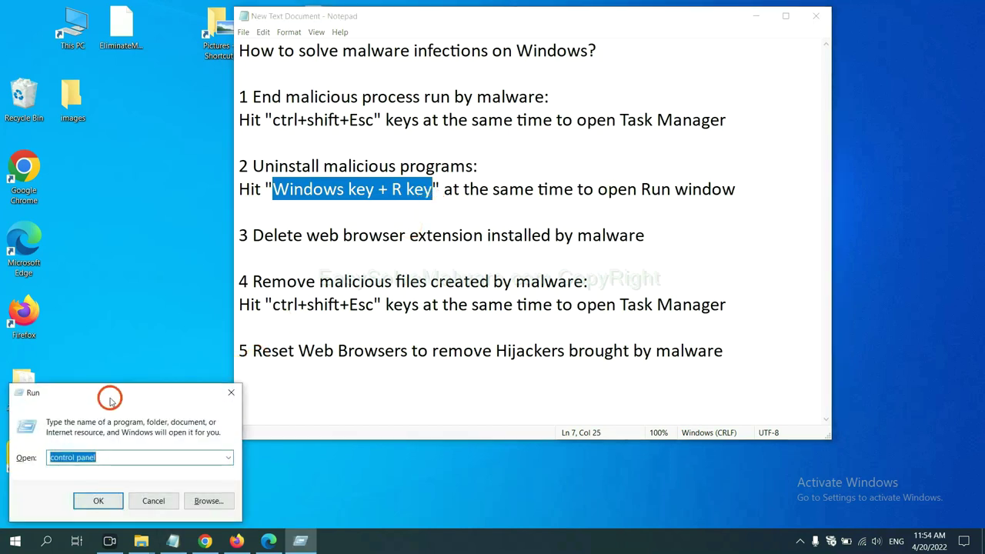
{"action": "left_click_drag", "start_coordinate": [110, 401], "coordinate": [751, 172]}
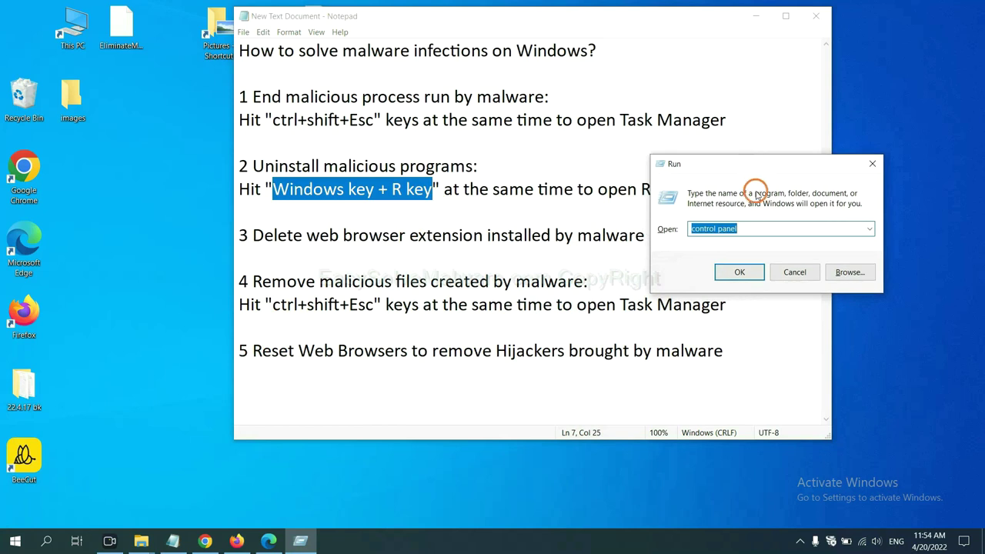
Open the Control Panel by running the command "control panel".
{"action": "left_click", "coordinate": [759, 228]}
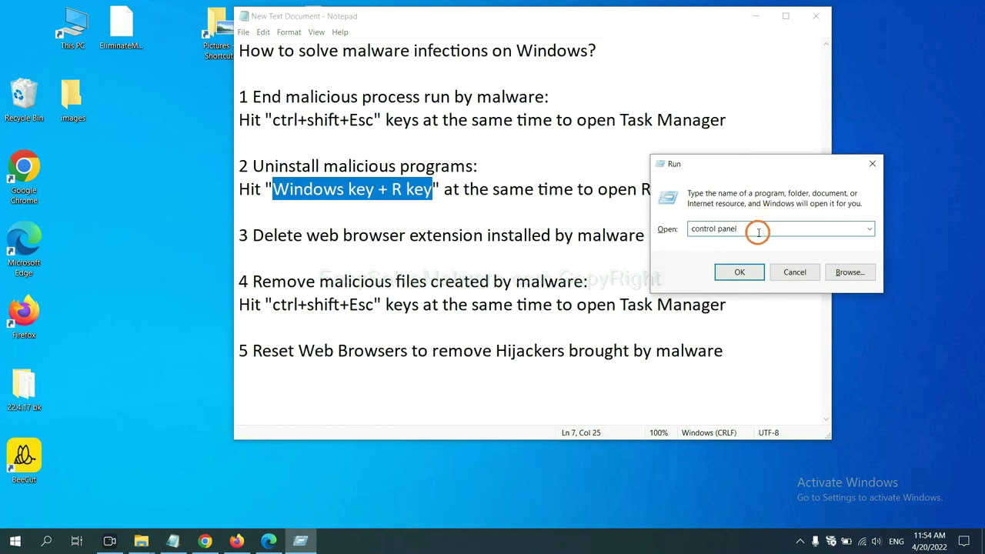
{"action": "left_click_drag", "start_coordinate": [736, 229], "coordinate": [676, 229]}
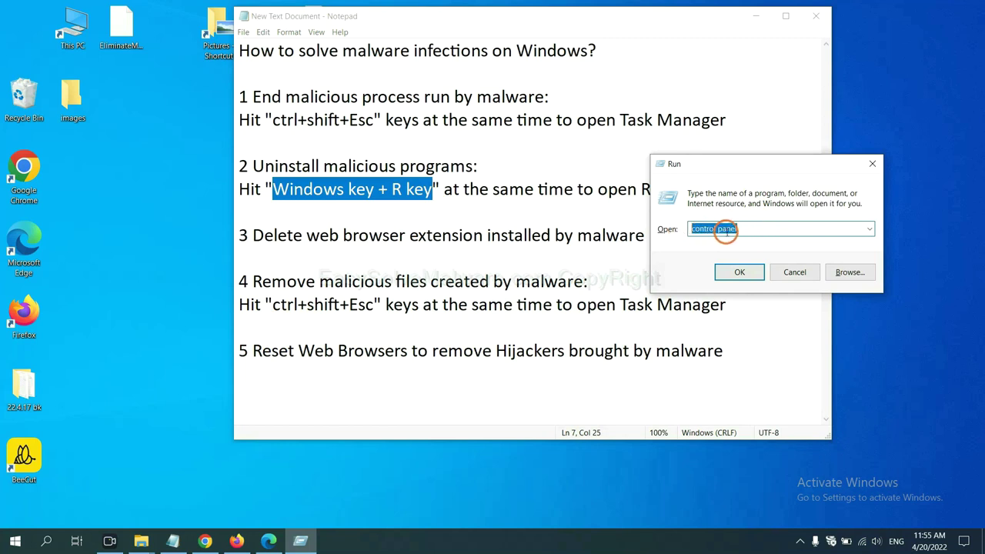
{"action": "left_click", "coordinate": [737, 274]}
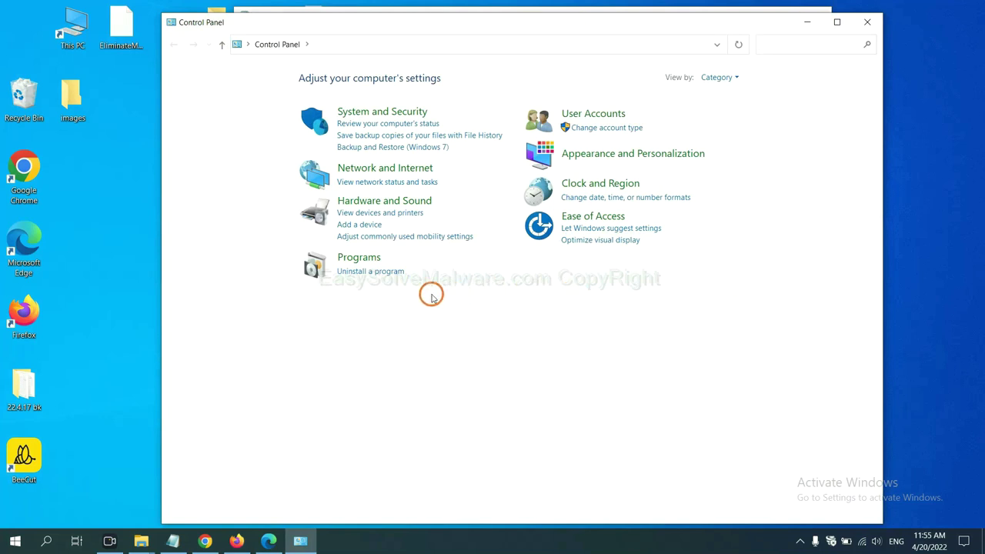
Open the list of installed programs, select Xiph.Org Open Codecs 0.85.17777 as the uninstall example, and close the window.
{"action": "left_click", "coordinate": [389, 274]}
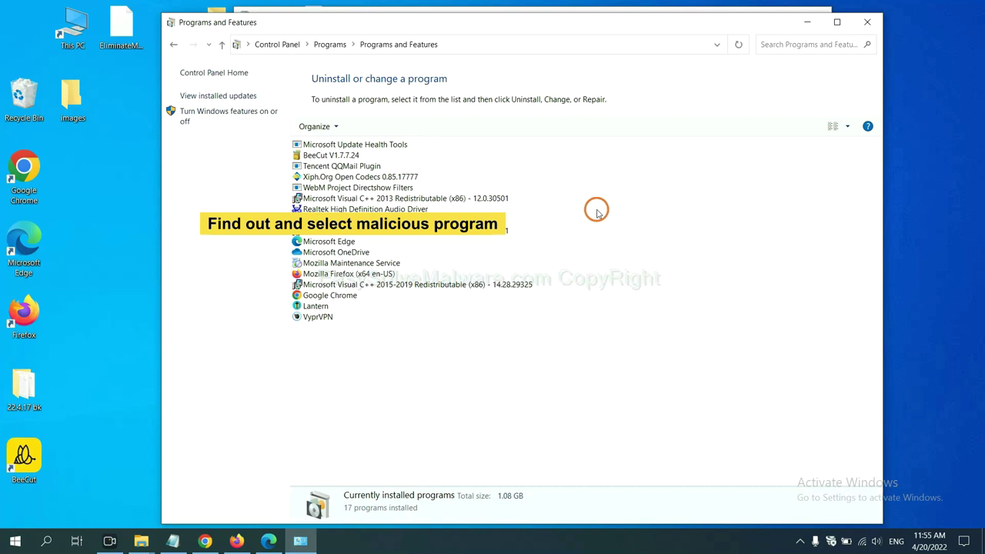
{"action": "left_click", "coordinate": [387, 176]}
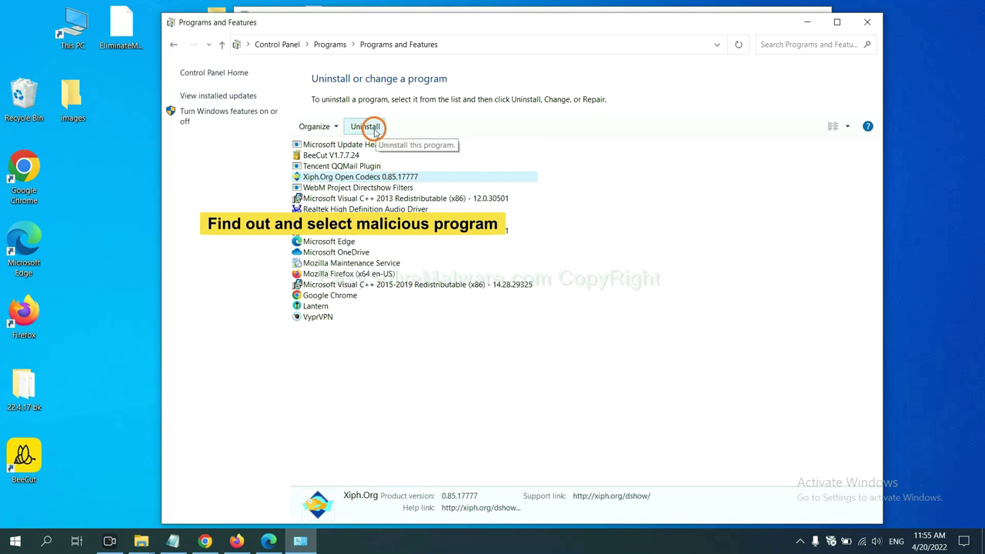
{"action": "left_click", "coordinate": [873, 24]}
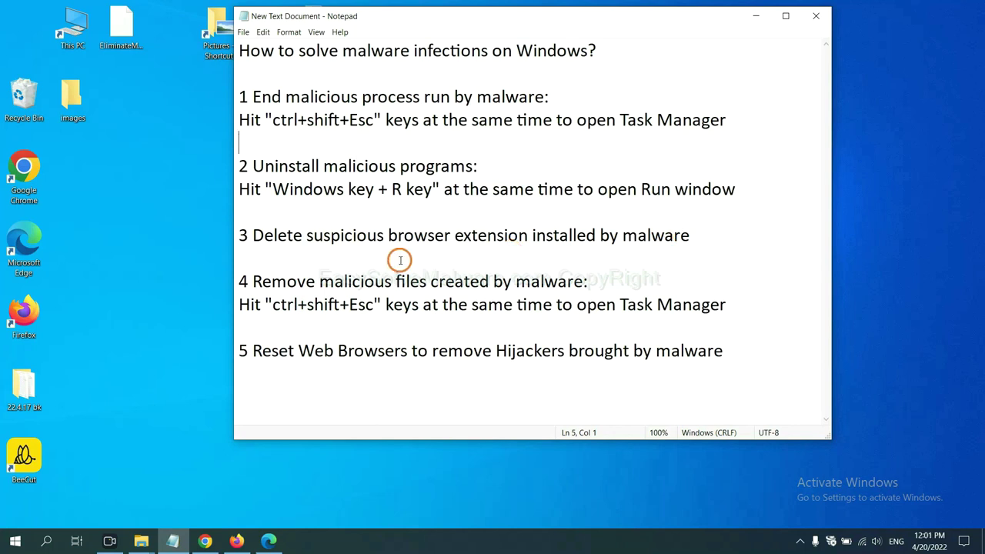
Switch to Chrome and open its Extensions page to find suspicious extensions.
{"action": "left_click", "coordinate": [204, 542]}
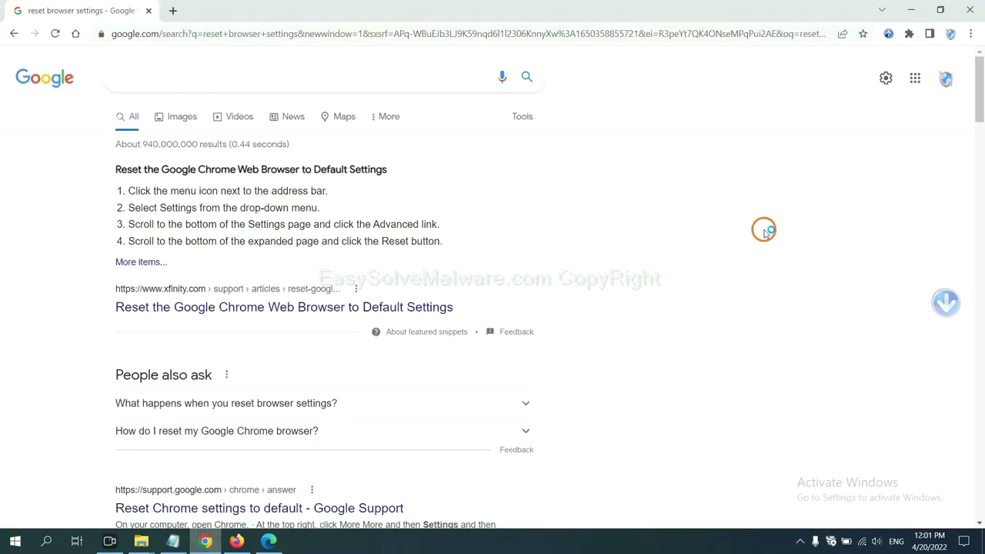
{"action": "left_click", "coordinate": [971, 34]}
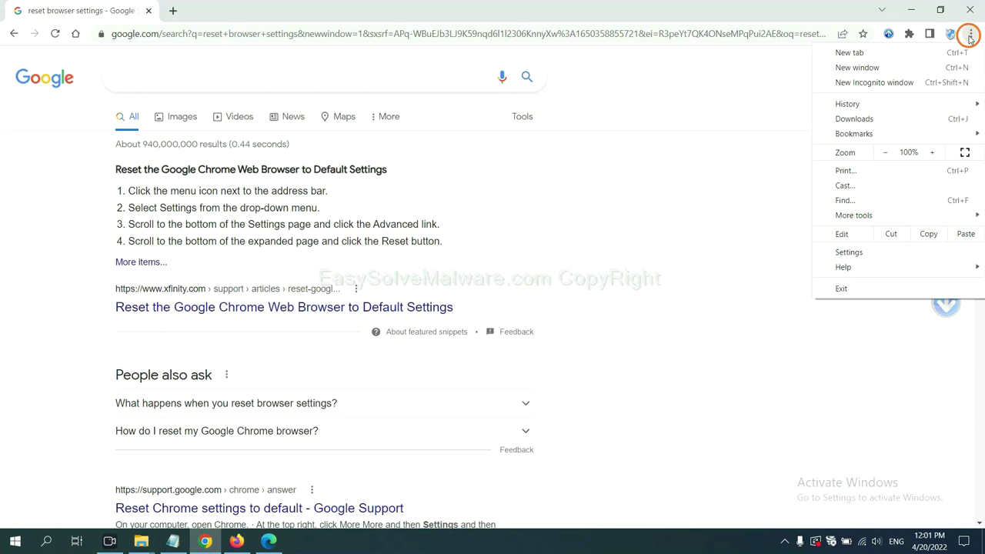
{"action": "mouse_move", "coordinate": [883, 215]}
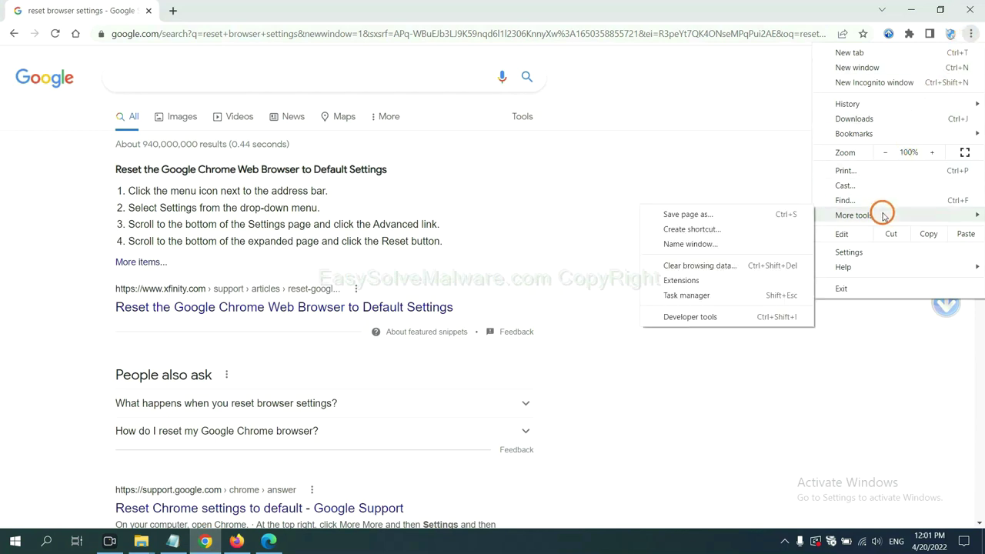
{"action": "left_click", "coordinate": [726, 278]}
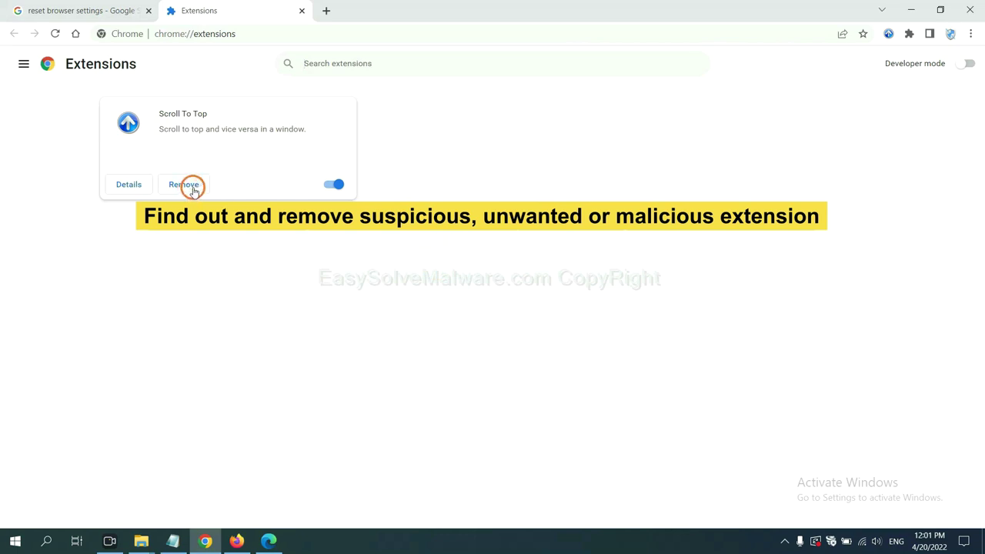
Switch to Firefox, open its extensions manager, and show the options for the GIPHY for Firefox extension.
{"action": "left_click", "coordinate": [237, 541]}
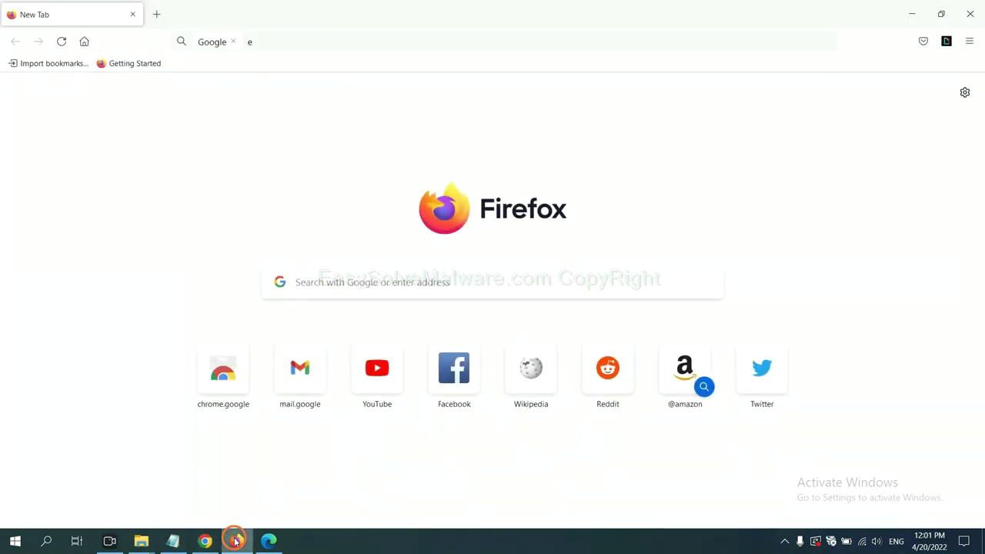
{"action": "left_click", "coordinate": [972, 42]}
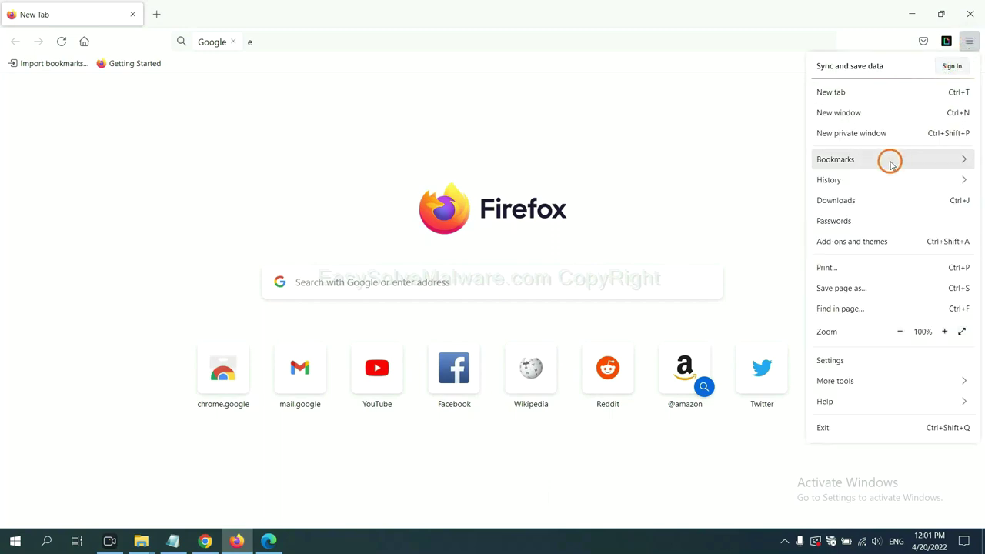
{"action": "left_click", "coordinate": [862, 245]}
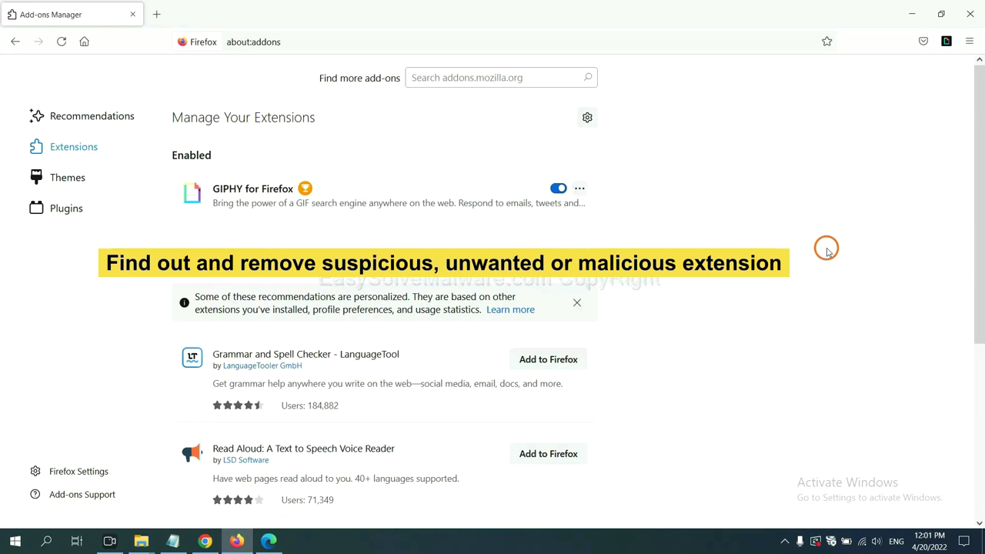
{"action": "left_click", "coordinate": [579, 190]}
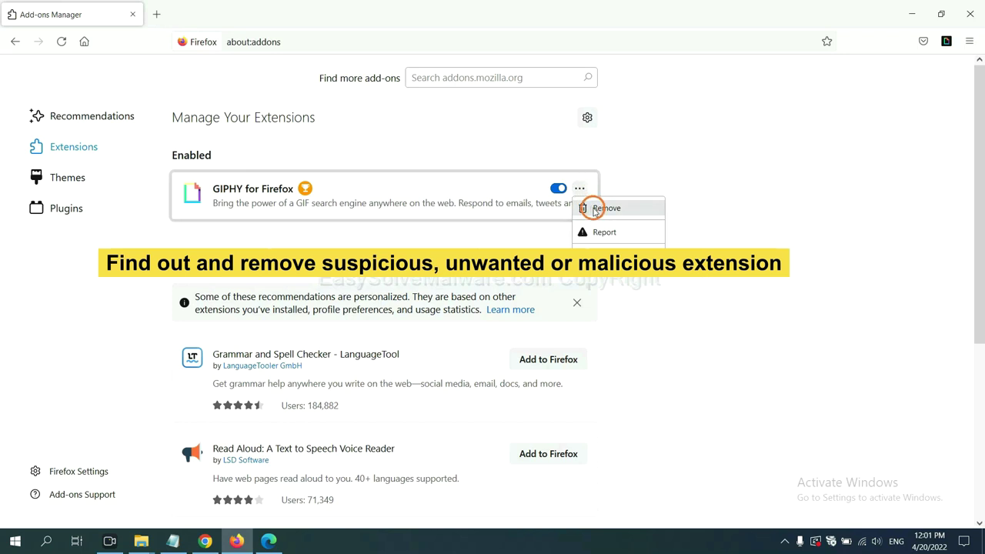
Switch to Edge, open its extensions management page, and remove the ArcVpn Free Fast VPN Proxy extension.
{"action": "left_click", "coordinate": [268, 543]}
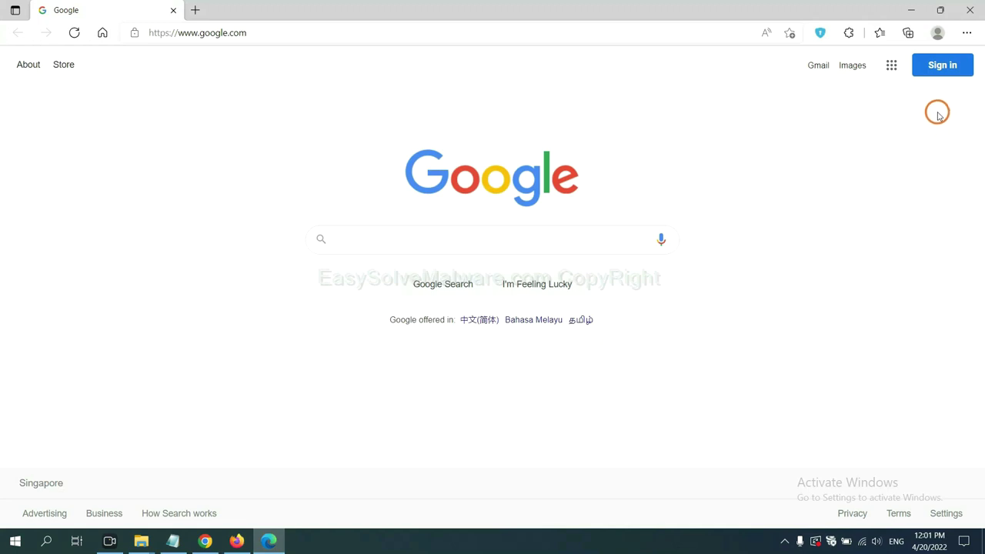
{"action": "left_click", "coordinate": [966, 34]}
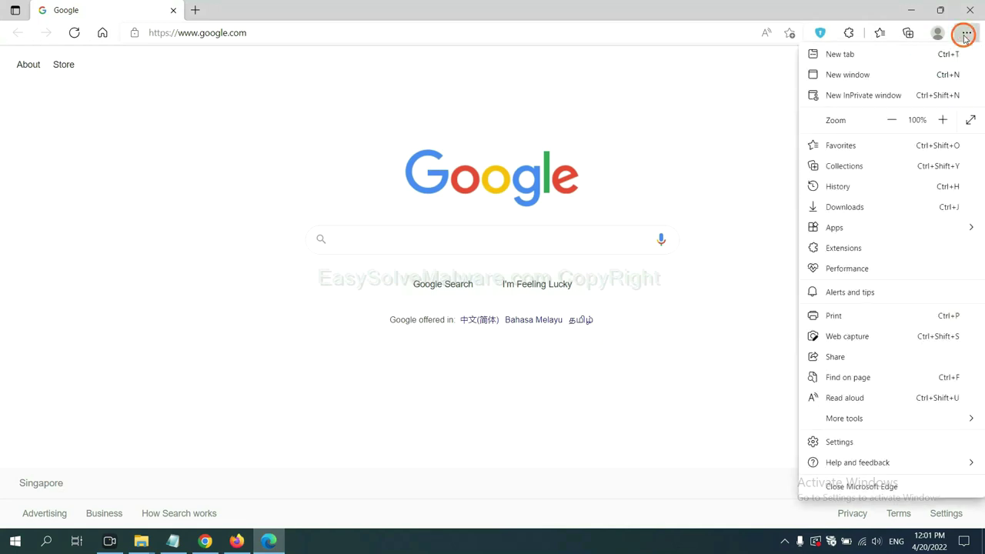
{"action": "right_click", "coordinate": [847, 248]}
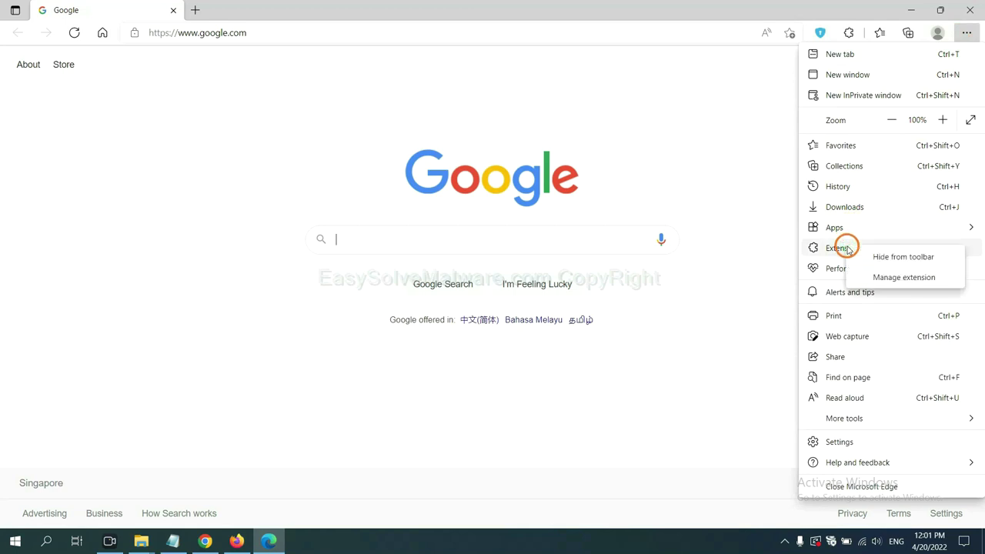
{"action": "left_click", "coordinate": [885, 277]}
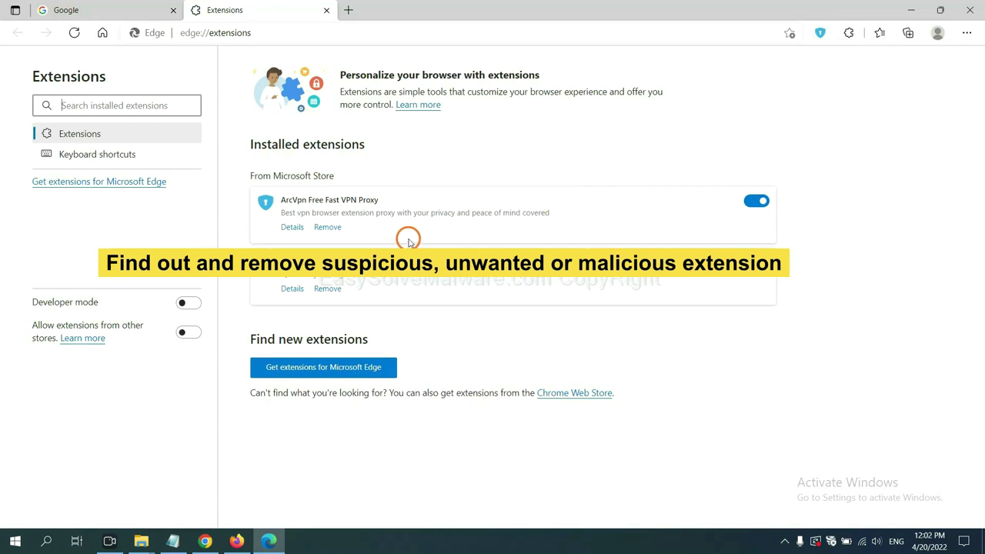
{"action": "left_click", "coordinate": [336, 229]}
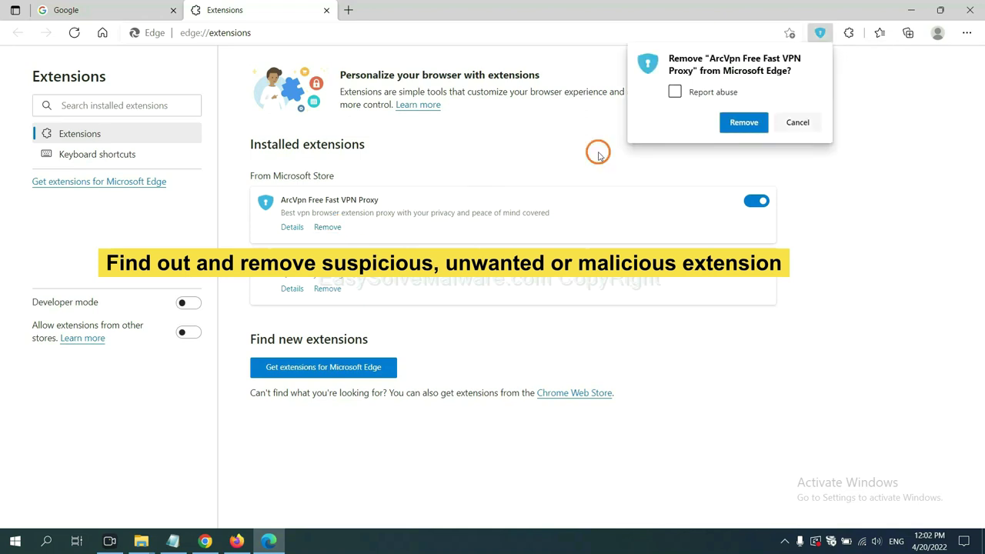
{"action": "left_click", "coordinate": [732, 123]}
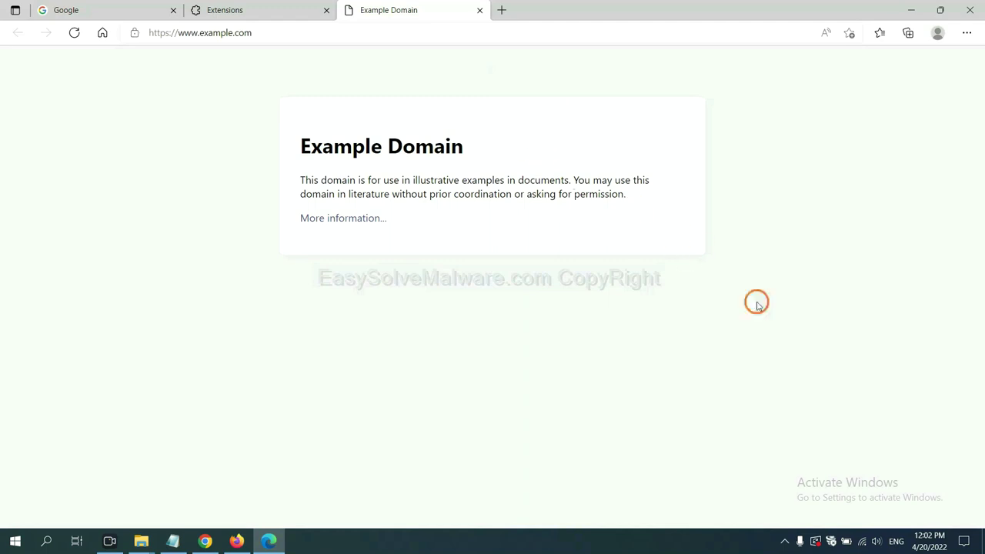
Return to the desktop notes on removing malicious files and open the Registry Editor by running "regedit".
{"action": "left_click", "coordinate": [982, 544]}
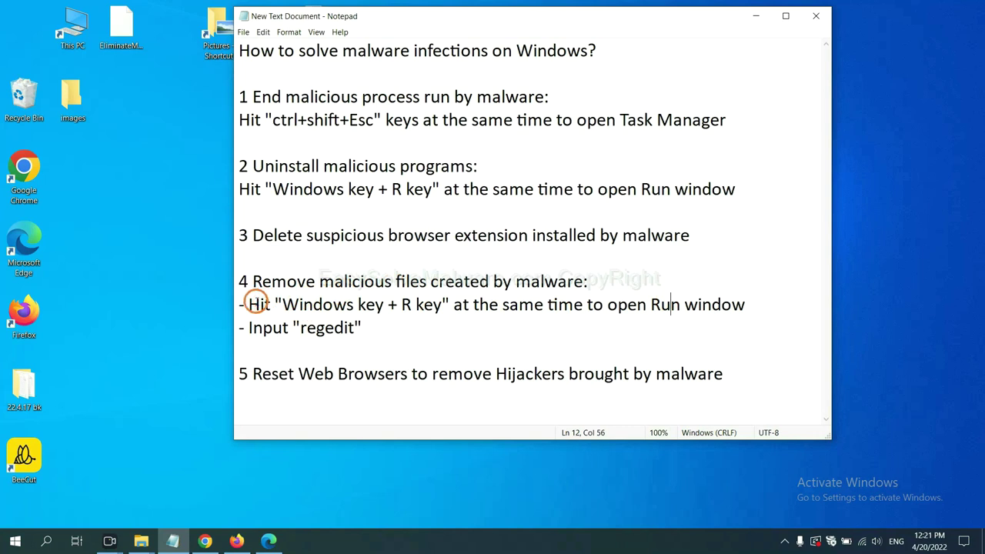
{"action": "left_click_drag", "start_coordinate": [254, 303], "coordinate": [559, 320]}
{"action": "left_click", "coordinate": [567, 308]}
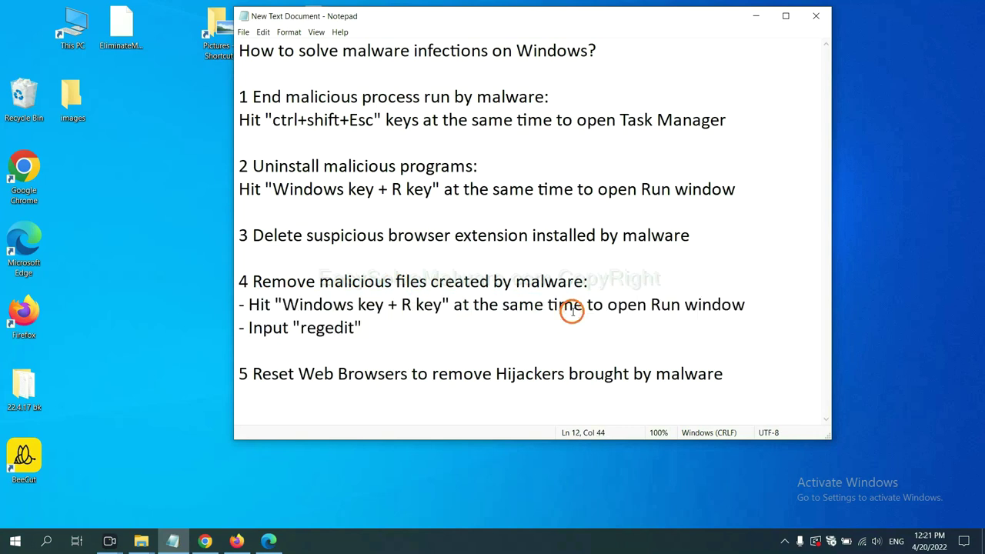
{"action": "key", "text": "super+r"}
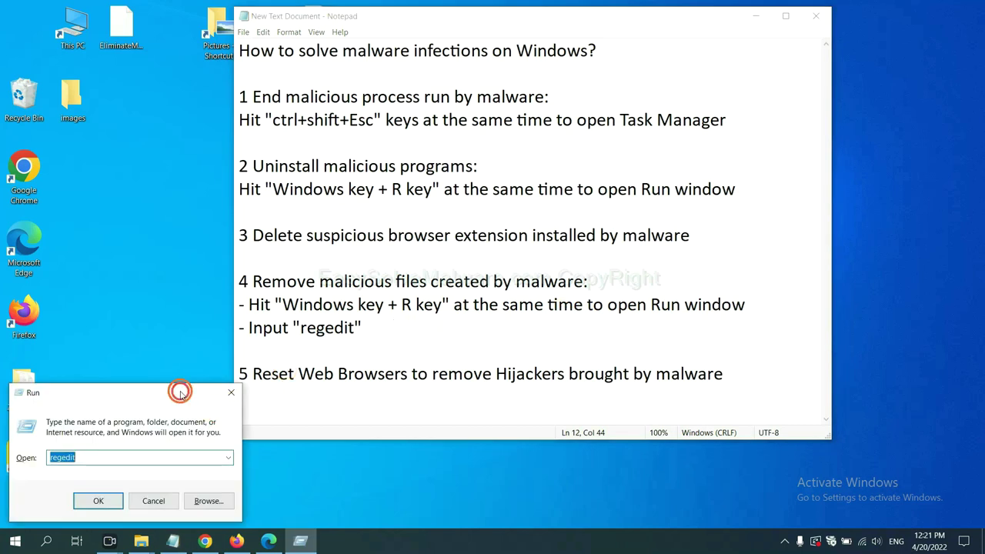
{"action": "left_click_drag", "start_coordinate": [189, 393], "coordinate": [791, 203]}
{"action": "left_click", "coordinate": [724, 266]}
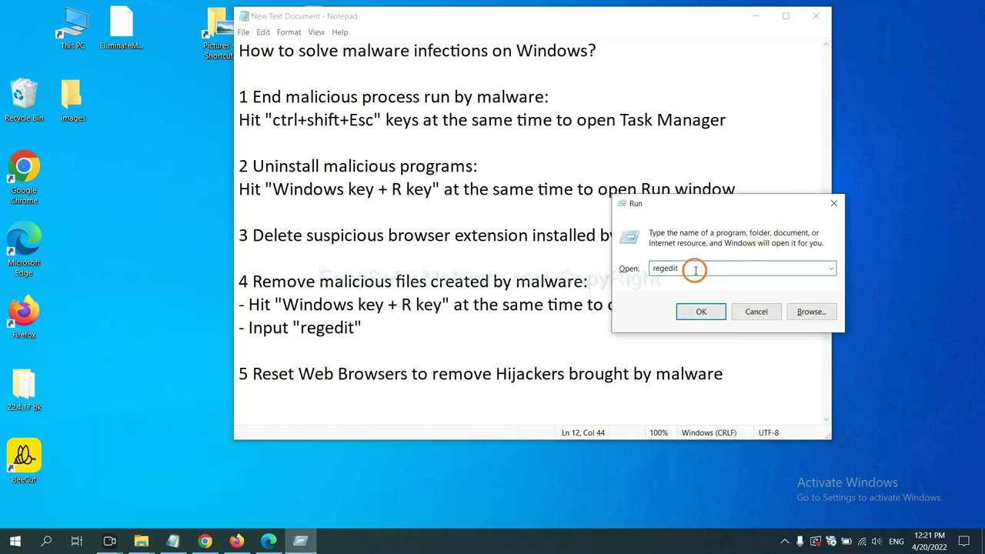
{"action": "left_click", "coordinate": [700, 311]}
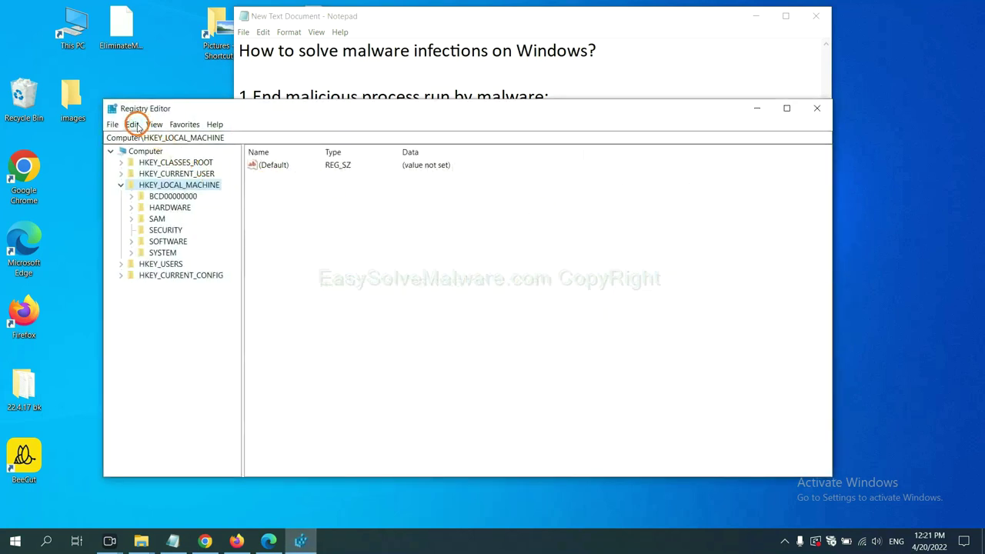
Search the registry for "beecut" as the example malware name and show the options for the FEATURE_BROWSER_EMULATION key.
{"action": "left_click", "coordinate": [134, 124]}
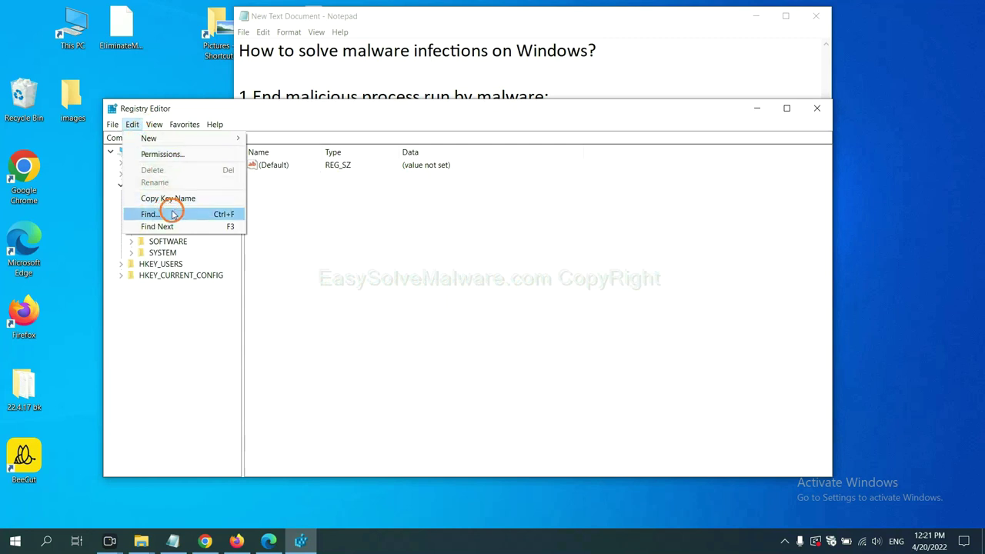
{"action": "left_click", "coordinate": [173, 215]}
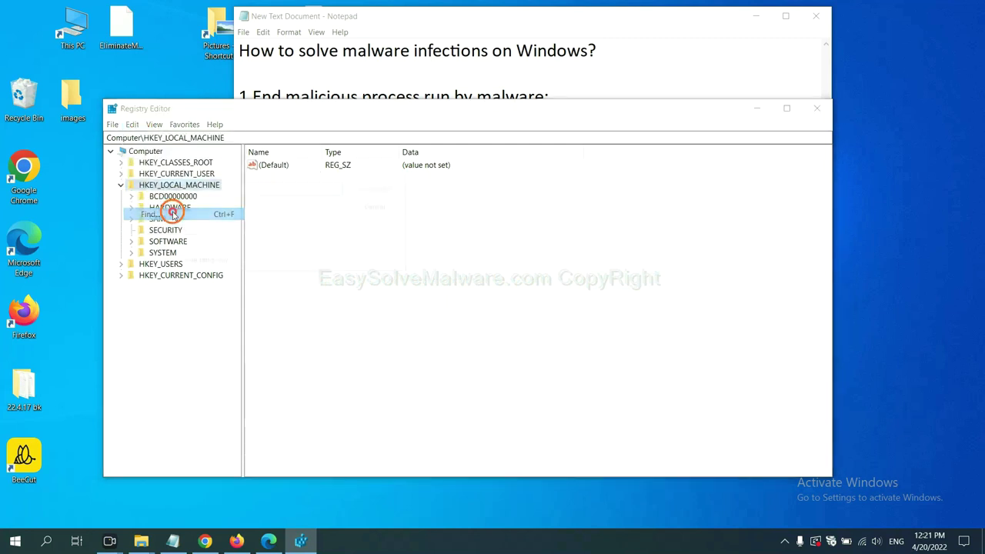
{"action": "left_click_drag", "start_coordinate": [282, 164], "coordinate": [379, 188]}
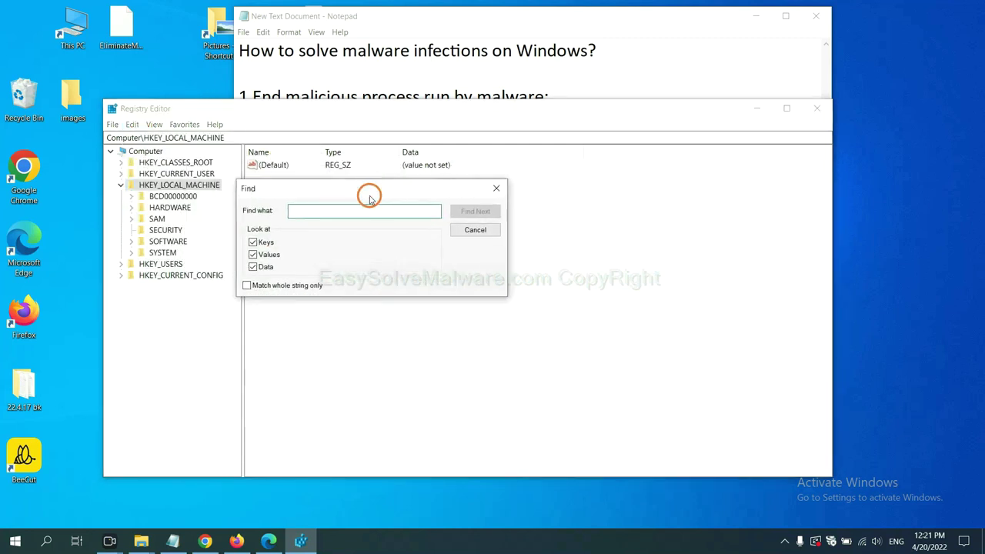
{"action": "left_click", "coordinate": [352, 221]}
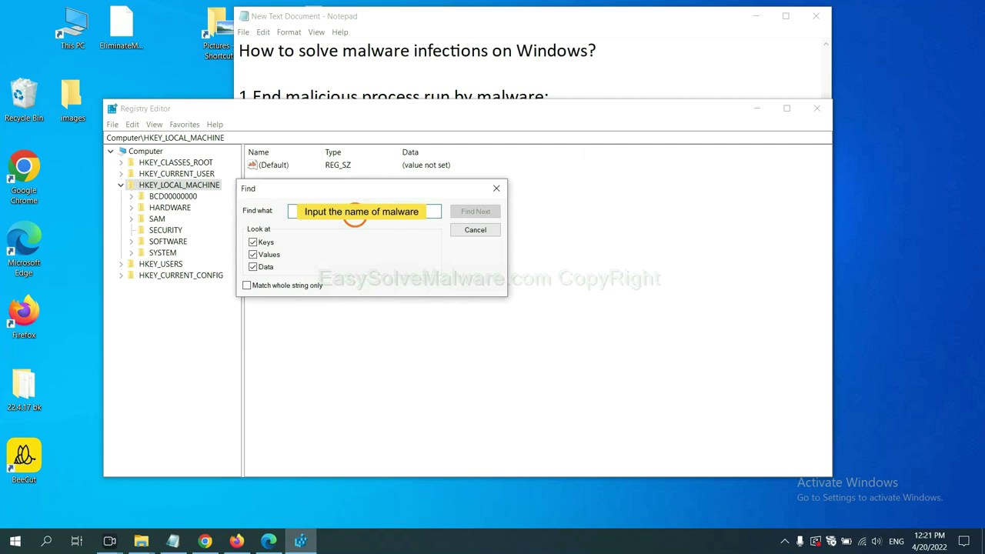
{"action": "type", "text": "be"}
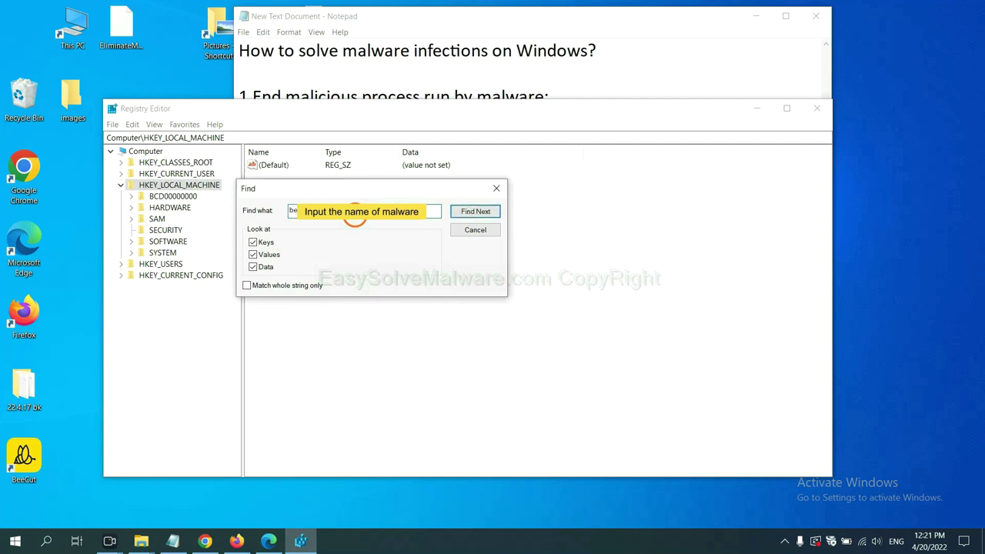
{"action": "type", "text": "ecut"}
{"action": "left_click", "coordinate": [476, 211]}
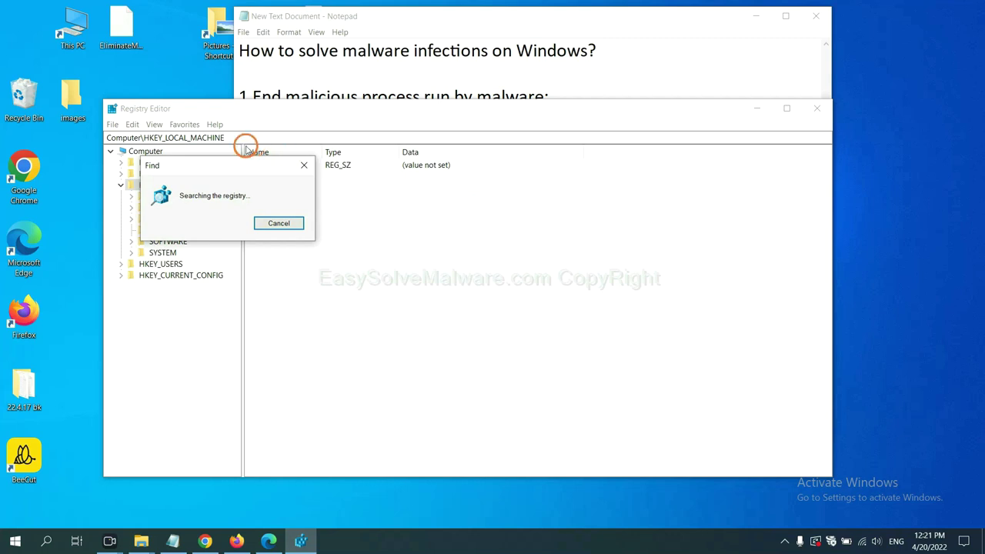
{"action": "left_click_drag", "start_coordinate": [257, 161], "coordinate": [412, 161]}
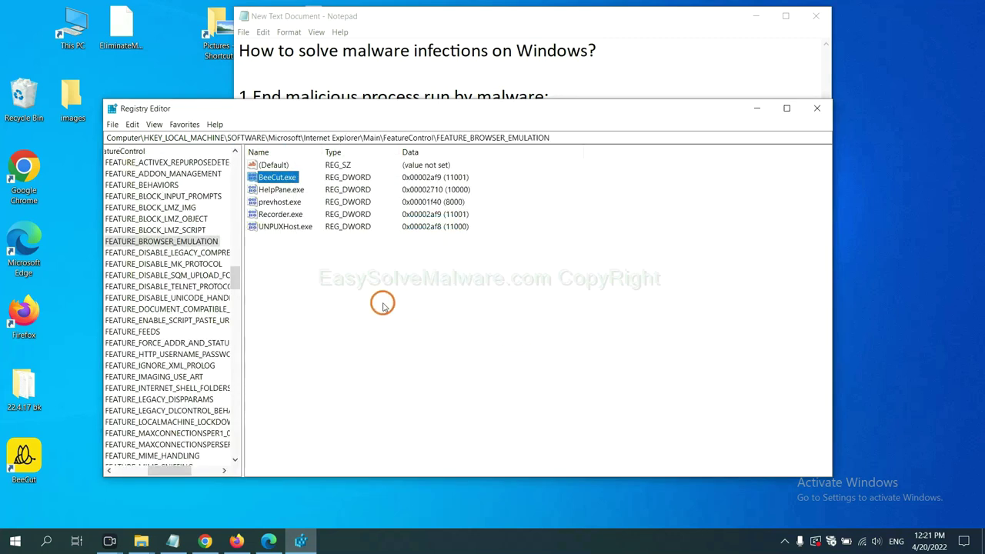
{"action": "mouse_move", "coordinate": [166, 472]}
{"action": "left_mouse_down"}
{"action": "mouse_move", "coordinate": [143, 468]}
{"action": "mouse_move", "coordinate": [166, 467]}
{"action": "left_mouse_up"}
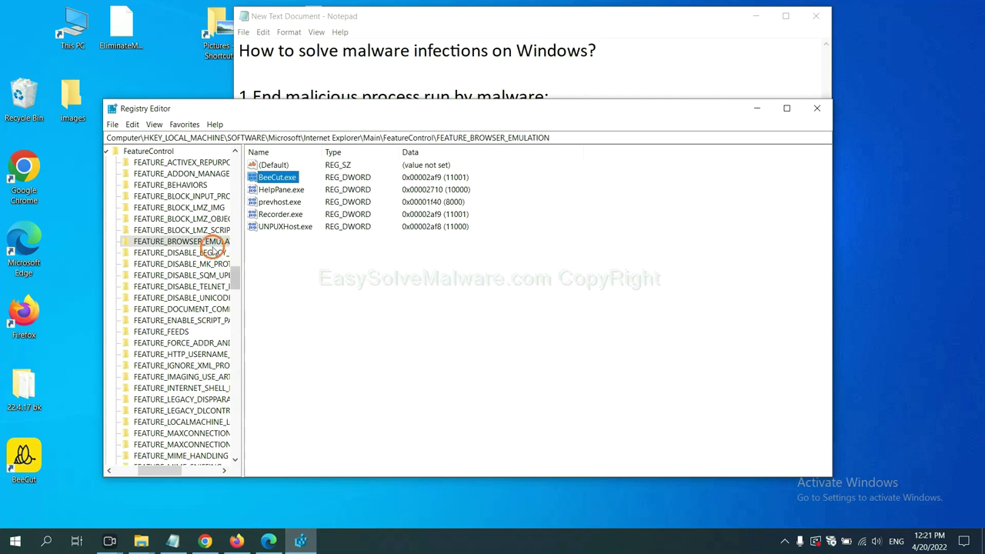
{"action": "right_click", "coordinate": [201, 243]}
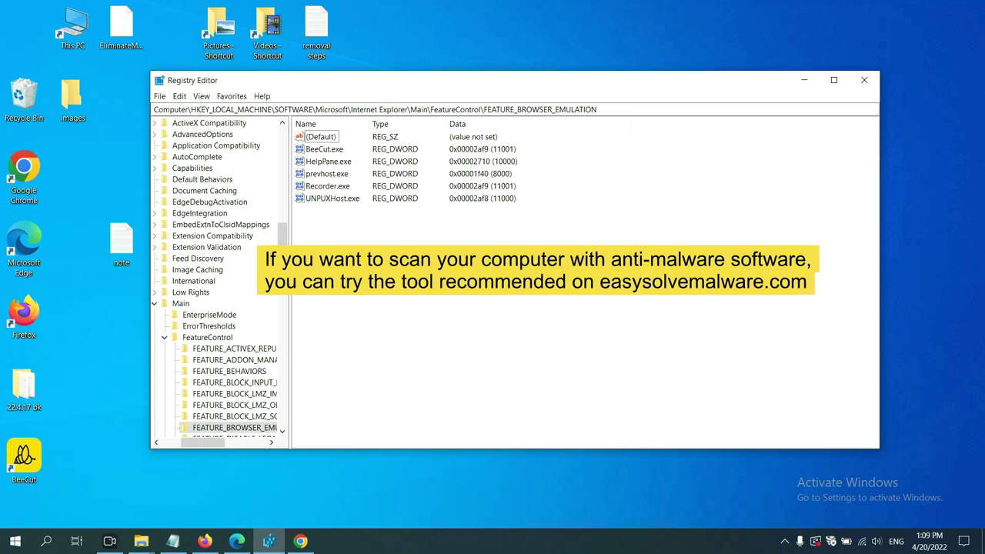
Switch to Chrome and look over the easysolvemalware.com page offering the SpyHunter download.
{"action": "left_click", "coordinate": [301, 541]}
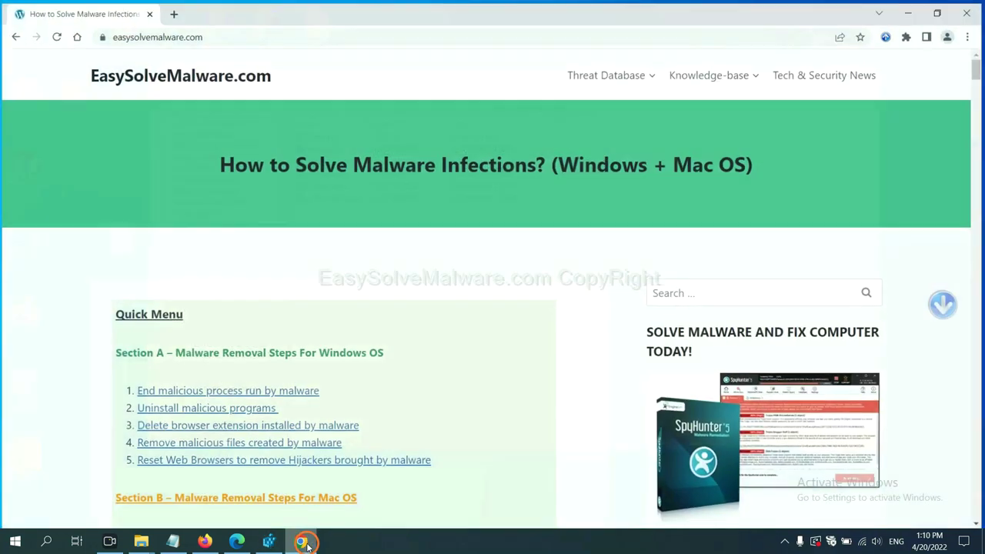
{"action": "scroll", "coordinate": [711, 334], "scroll_direction": "down", "scroll_amount": 1}
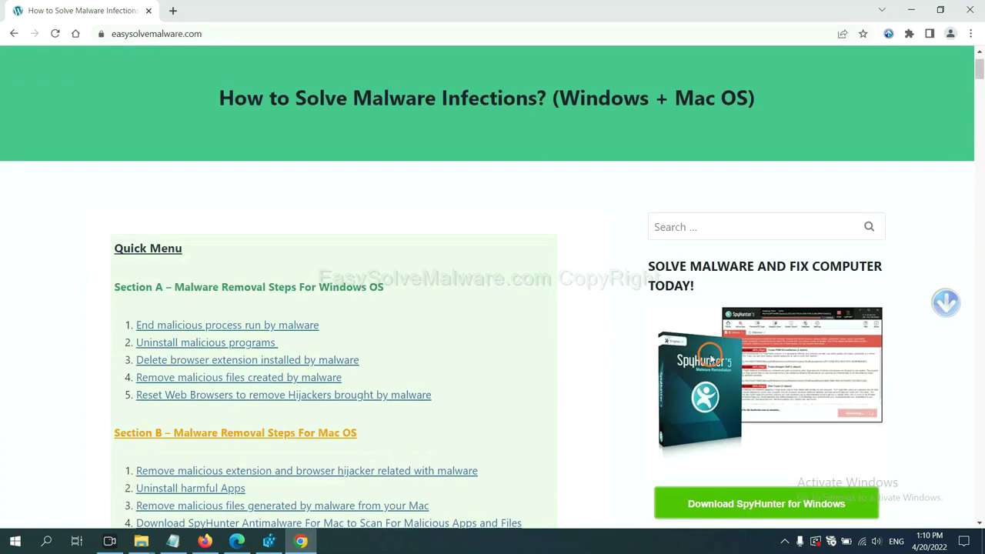
{"action": "scroll", "coordinate": [708, 353], "scroll_direction": "up", "scroll_amount": 1}
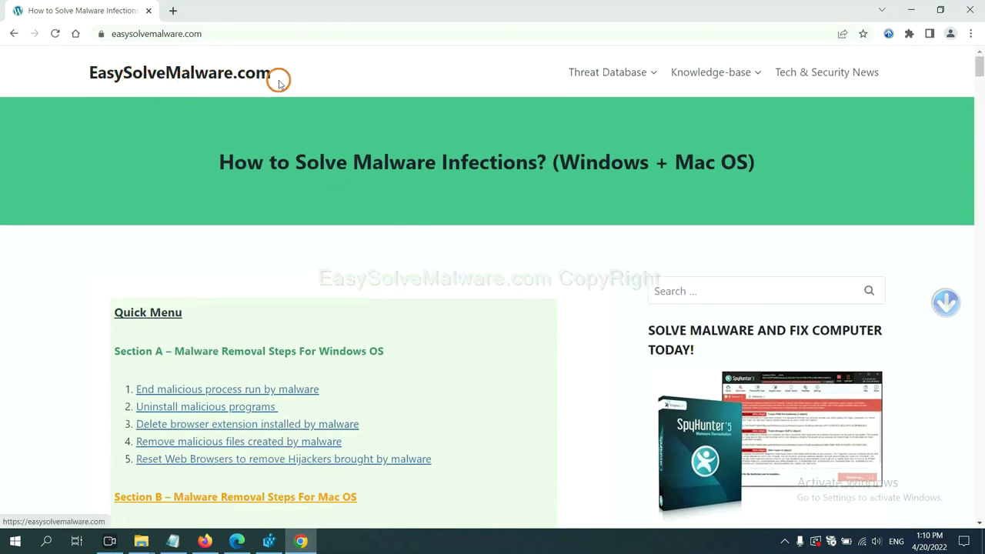
{"action": "scroll", "coordinate": [814, 362], "scroll_direction": "down", "scroll_amount": 1}
{"action": "scroll", "coordinate": [803, 341], "scroll_direction": "down", "scroll_amount": 1}
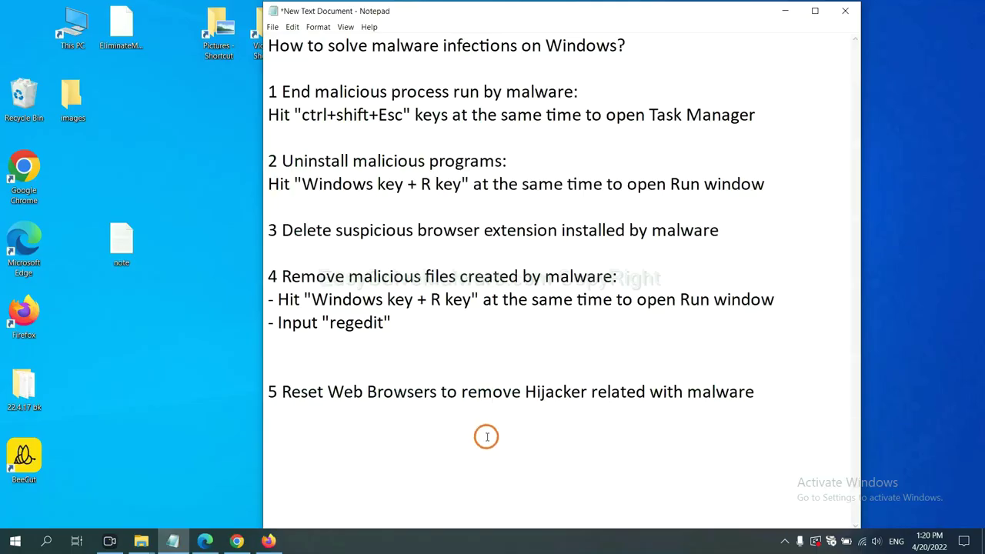
In Chrome's settings, search for "reset" and choose to restore settings to their original defaults, opening the reset confirmation.
{"action": "left_click", "coordinate": [236, 542]}
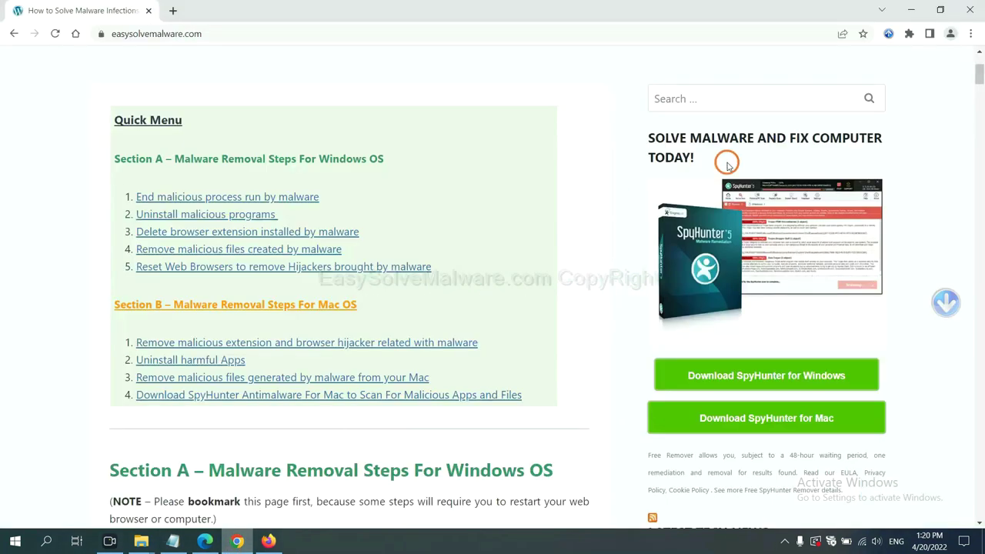
{"action": "left_click", "coordinate": [972, 34]}
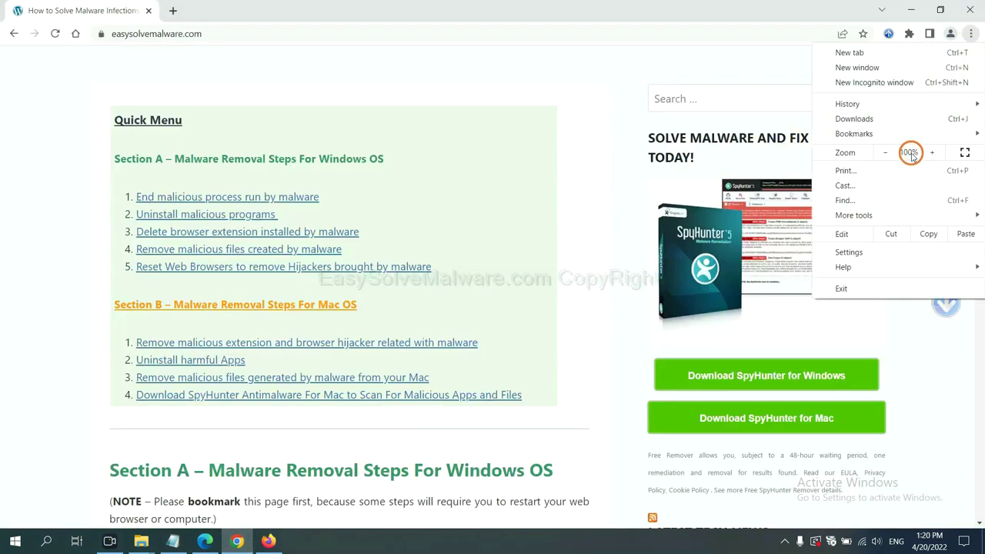
{"action": "left_click", "coordinate": [851, 251]}
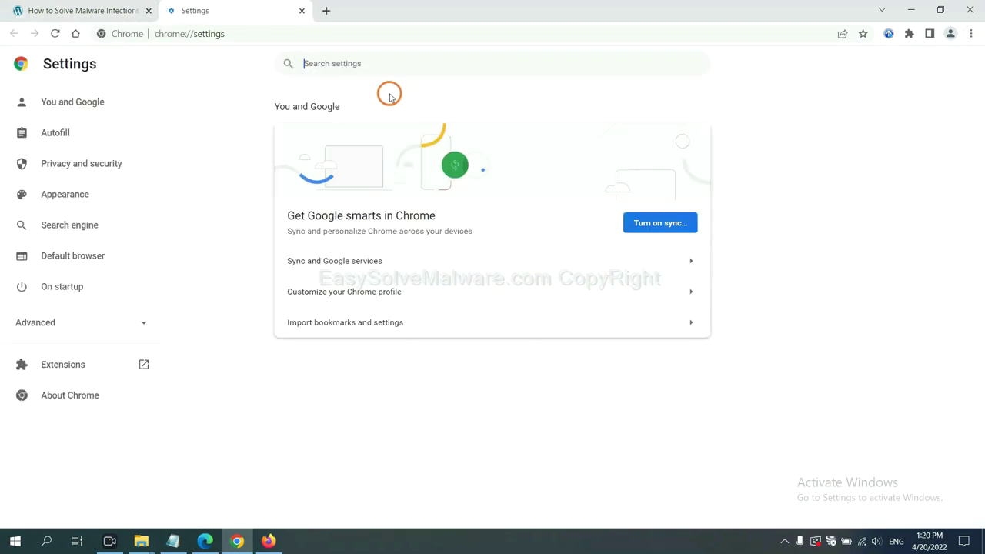
{"action": "type", "text": "reset"}
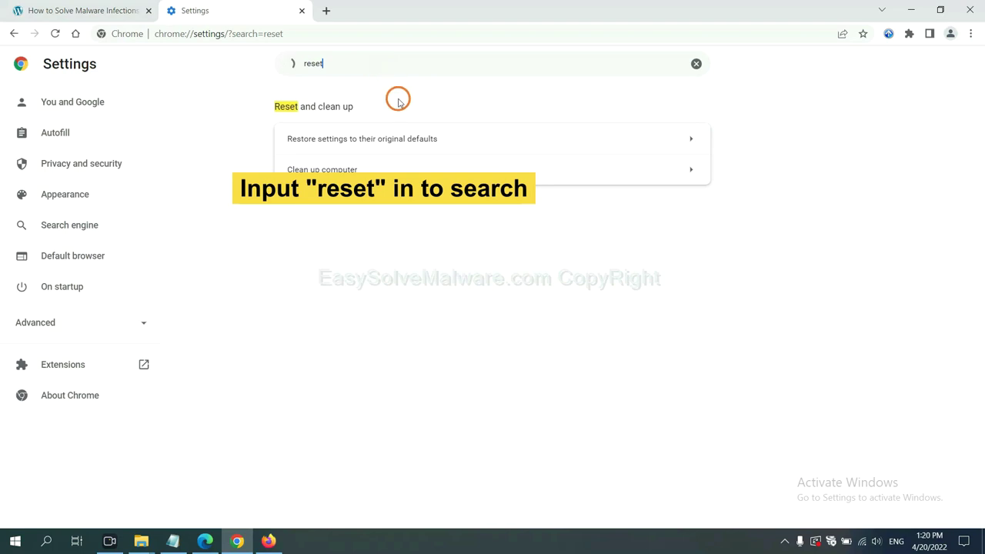
{"action": "left_click", "coordinate": [421, 137]}
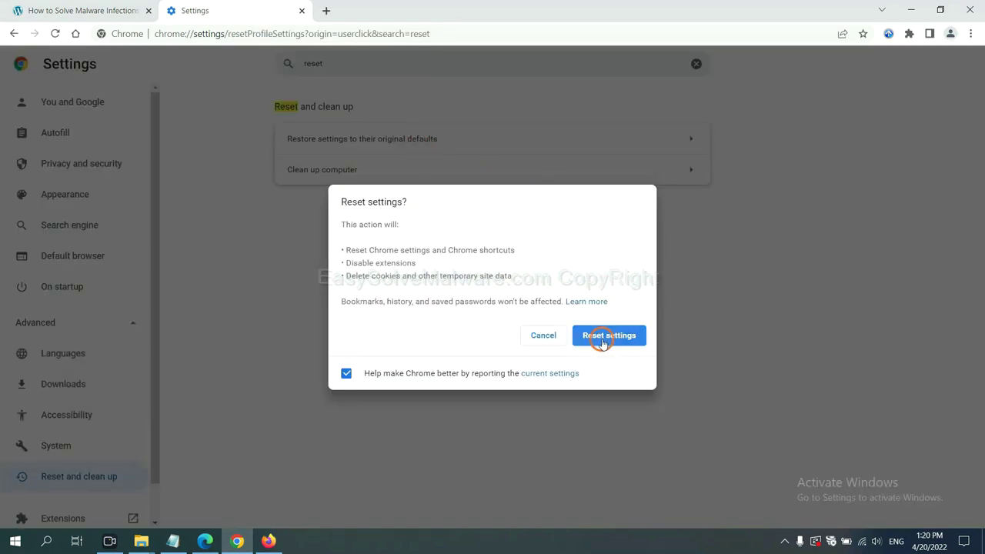
Switch to Firefox, open its troubleshooting information page, and bring up the Refresh Firefox confirmation.
{"action": "left_click", "coordinate": [268, 541]}
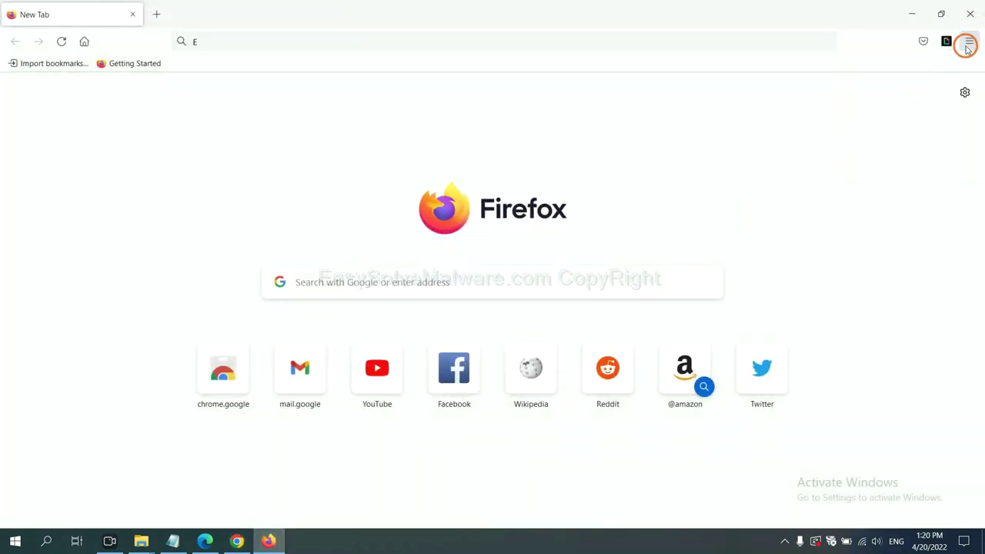
{"action": "left_click", "coordinate": [969, 43]}
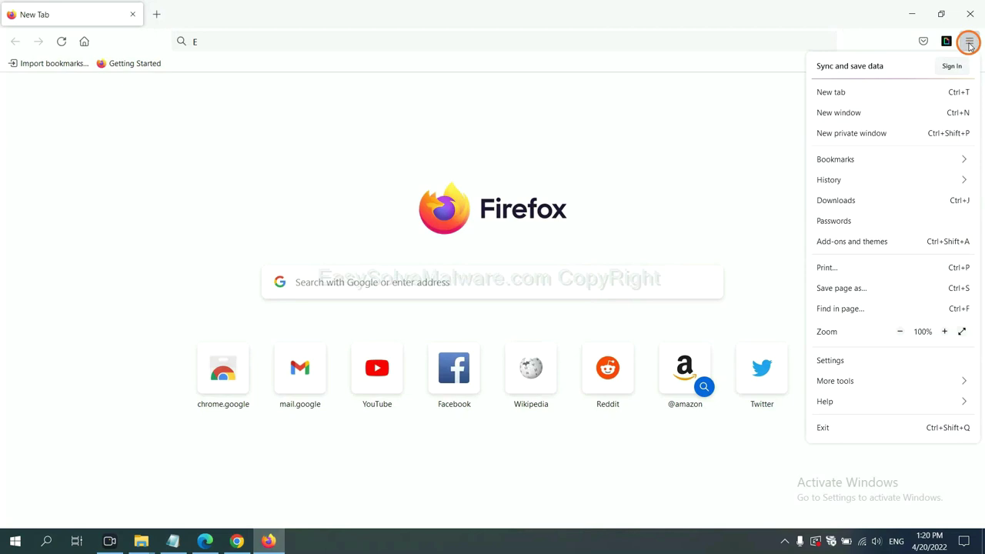
{"action": "left_click", "coordinate": [847, 401]}
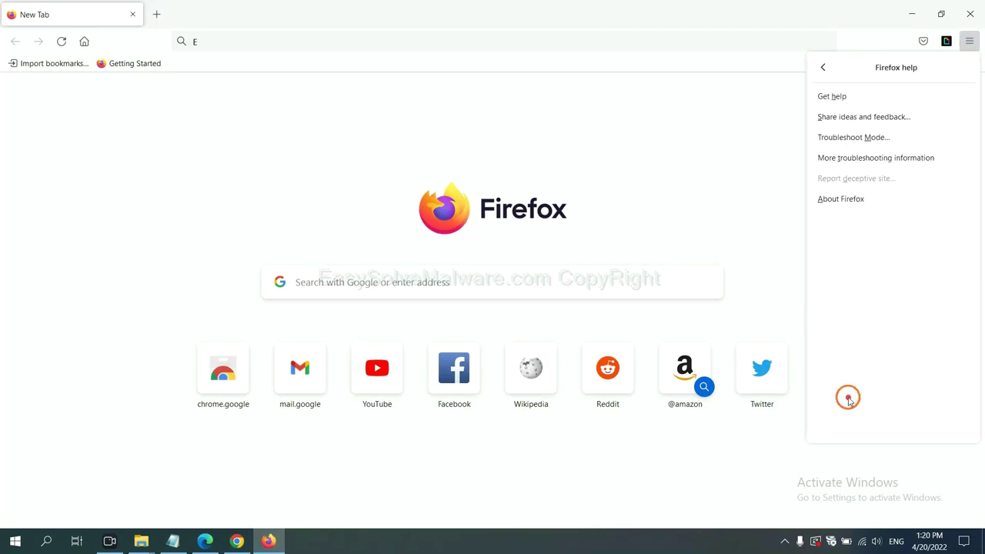
{"action": "left_click", "coordinate": [866, 159]}
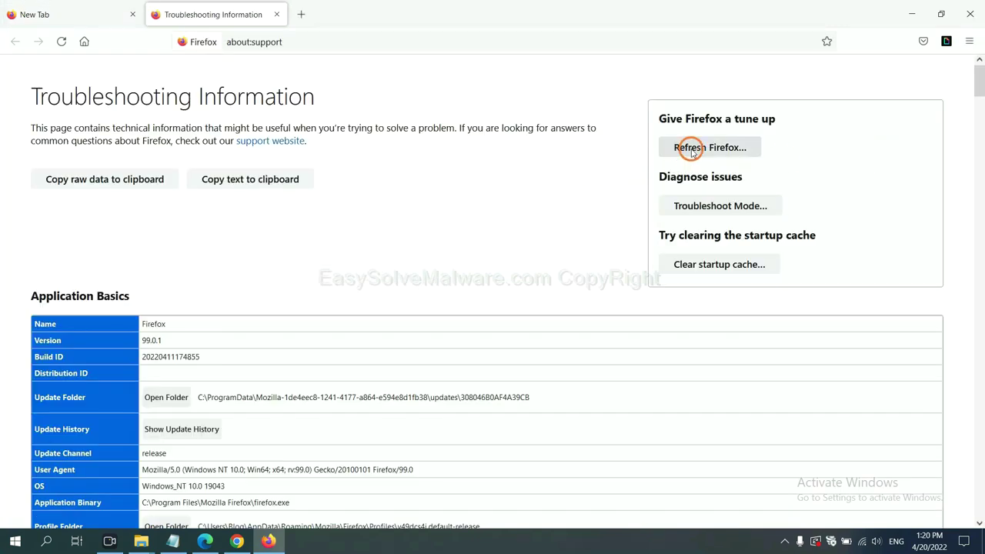
{"action": "left_click", "coordinate": [692, 151]}
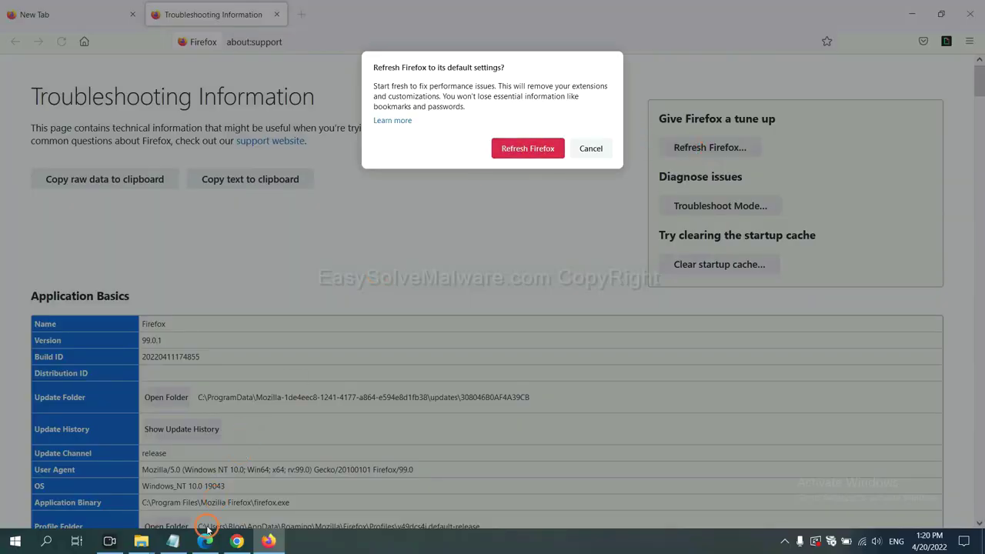
Switch to Edge, search its settings for "reset", and open the confirmation for restoring settings to their default values.
{"action": "left_click", "coordinate": [205, 541]}
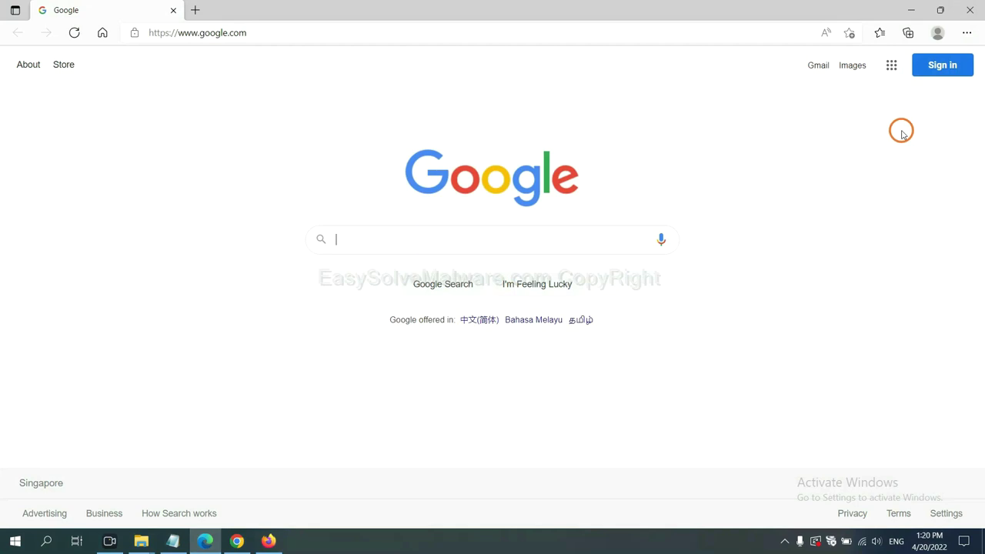
{"action": "left_click", "coordinate": [965, 32]}
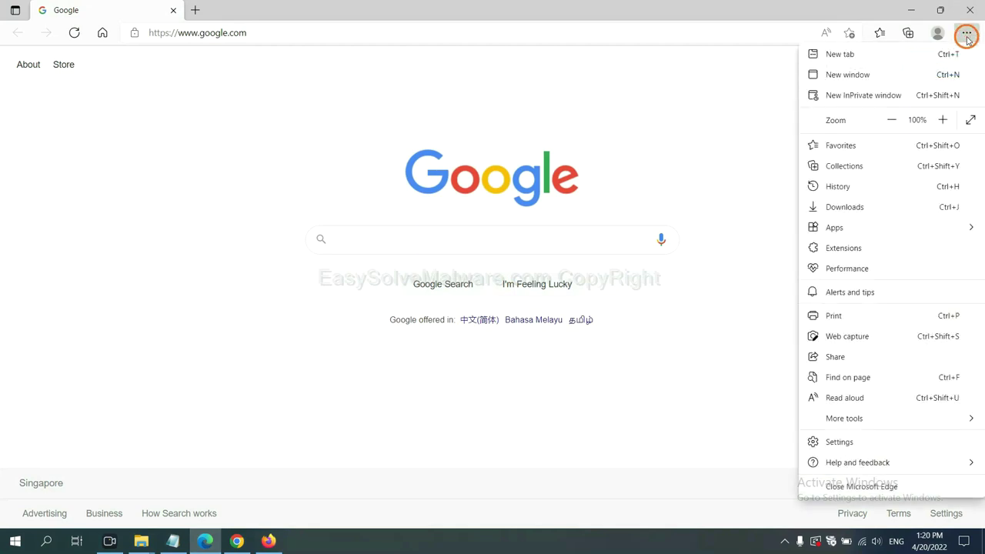
{"action": "left_click", "coordinate": [839, 442]}
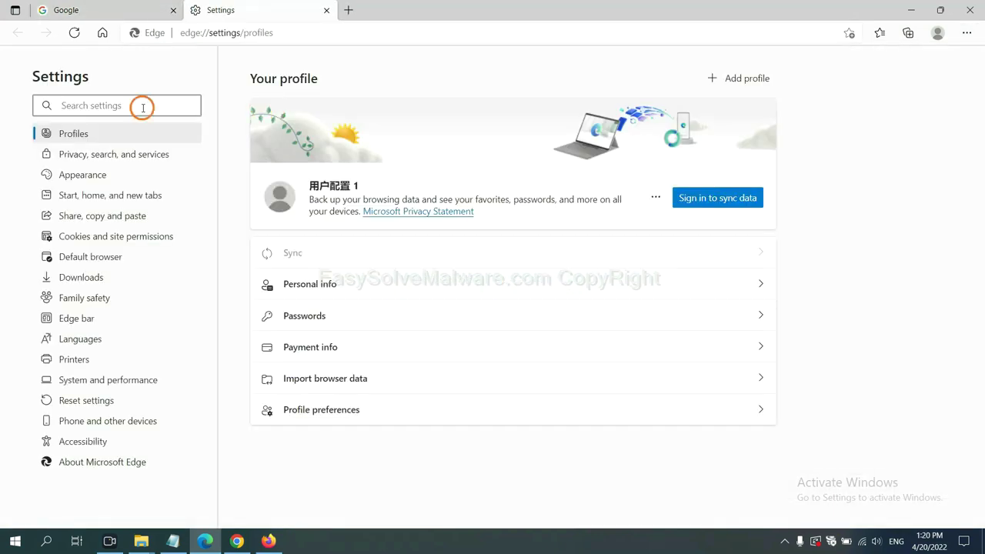
{"action": "type", "text": "re"}
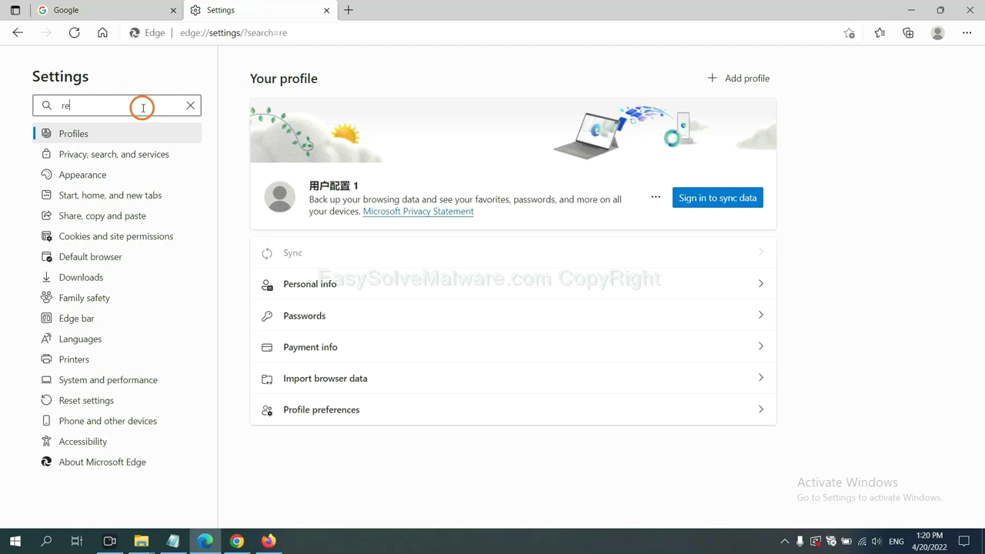
{"action": "type", "text": "set"}
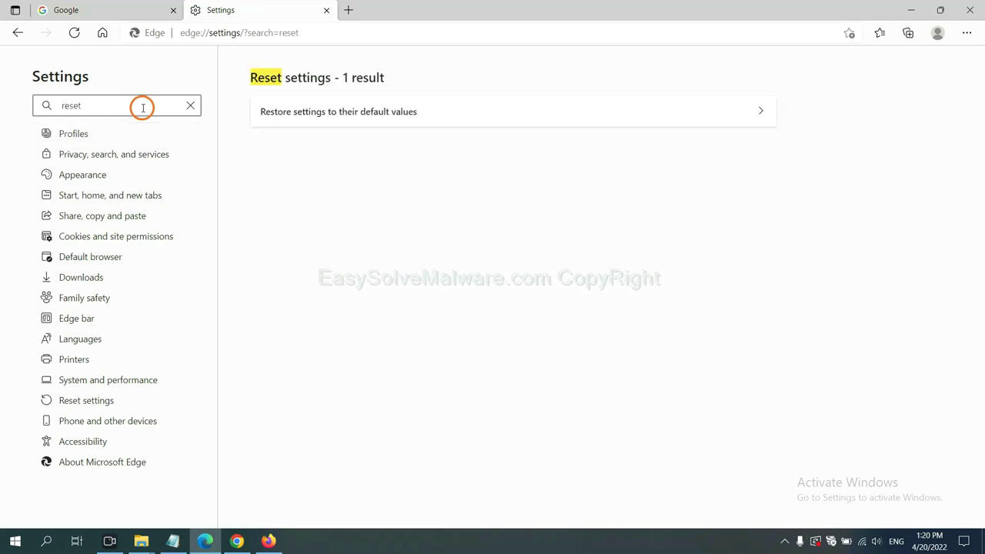
{"action": "left_click", "coordinate": [345, 111]}
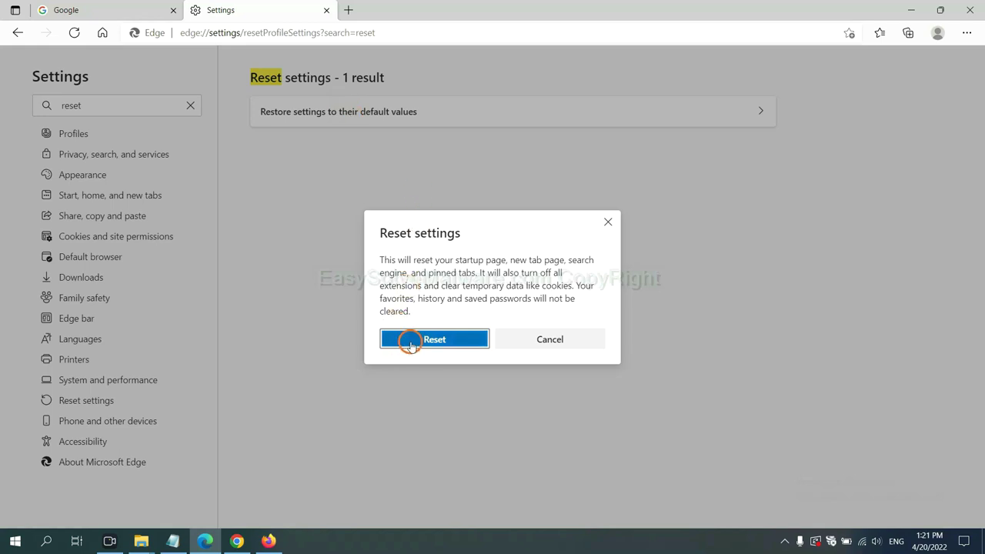